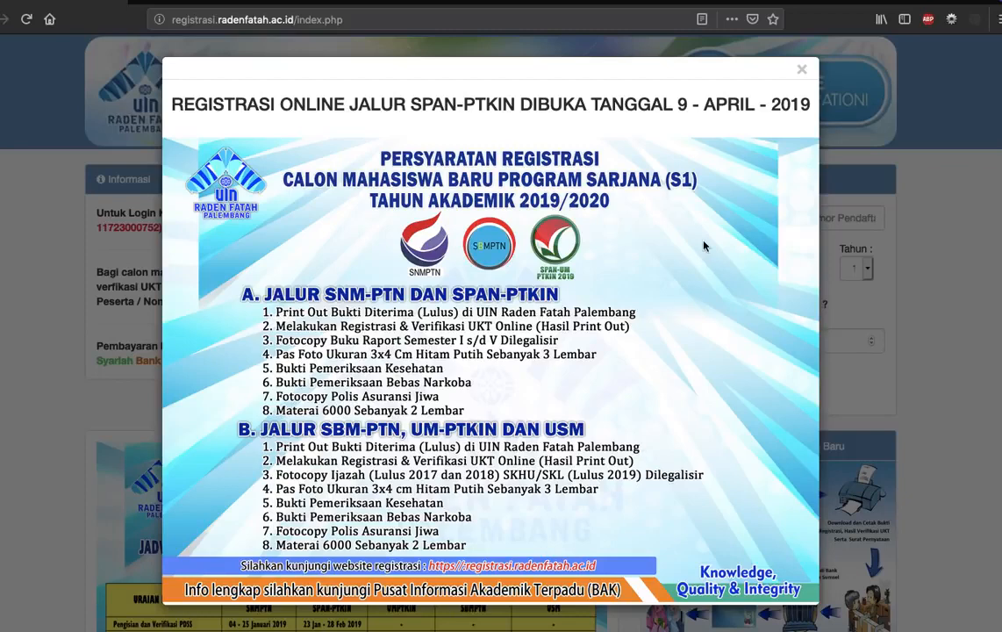
Close the registration requirements announcement and review the 2019/2020 new student admission schedule.
{"action": "left_click", "coordinate": [802, 71]}
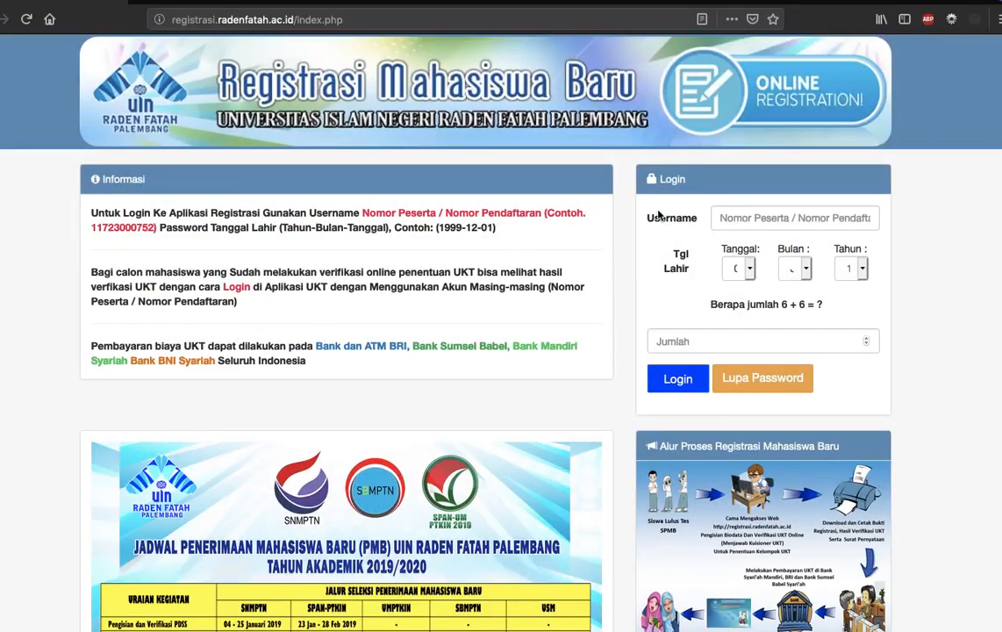
{"action": "scroll", "coordinate": [406, 467], "scroll_direction": "down", "scroll_amount": 5}
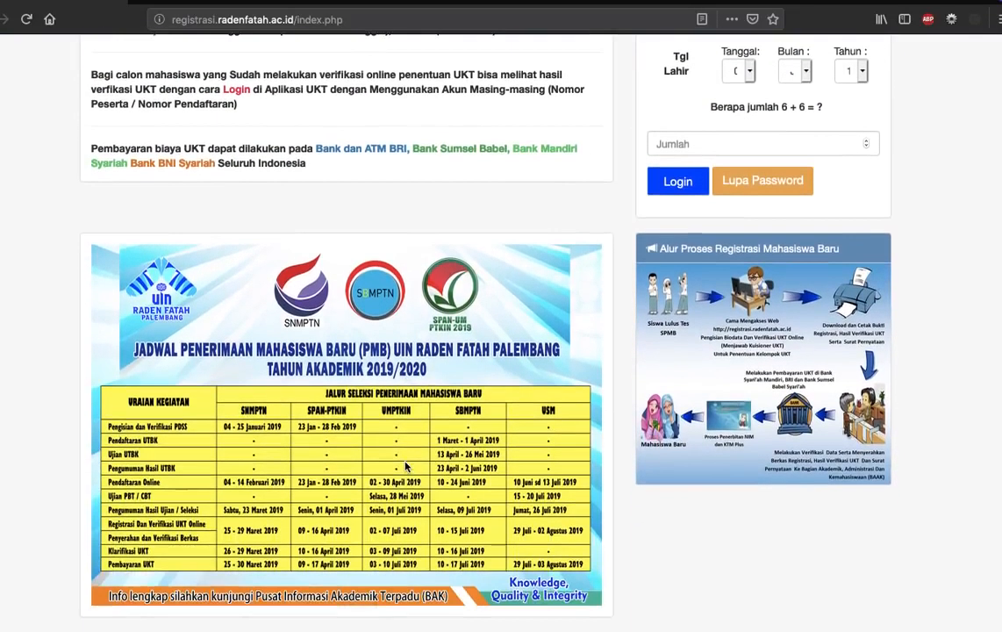
{"action": "scroll", "coordinate": [408, 307], "scroll_direction": "down", "scroll_amount": 3}
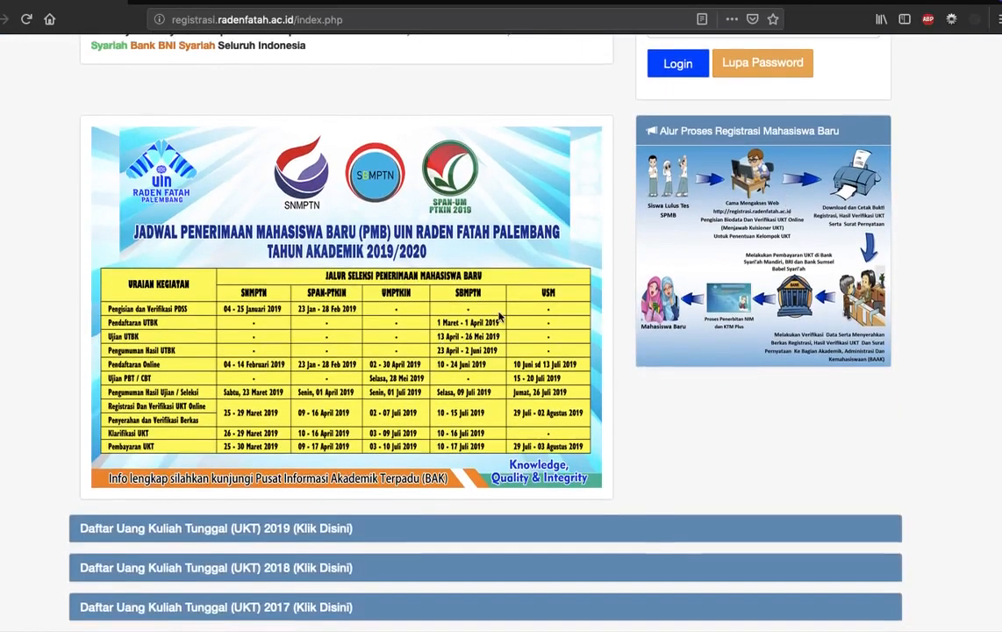
{"action": "scroll", "coordinate": [308, 386], "scroll_direction": "down", "scroll_amount": 1}
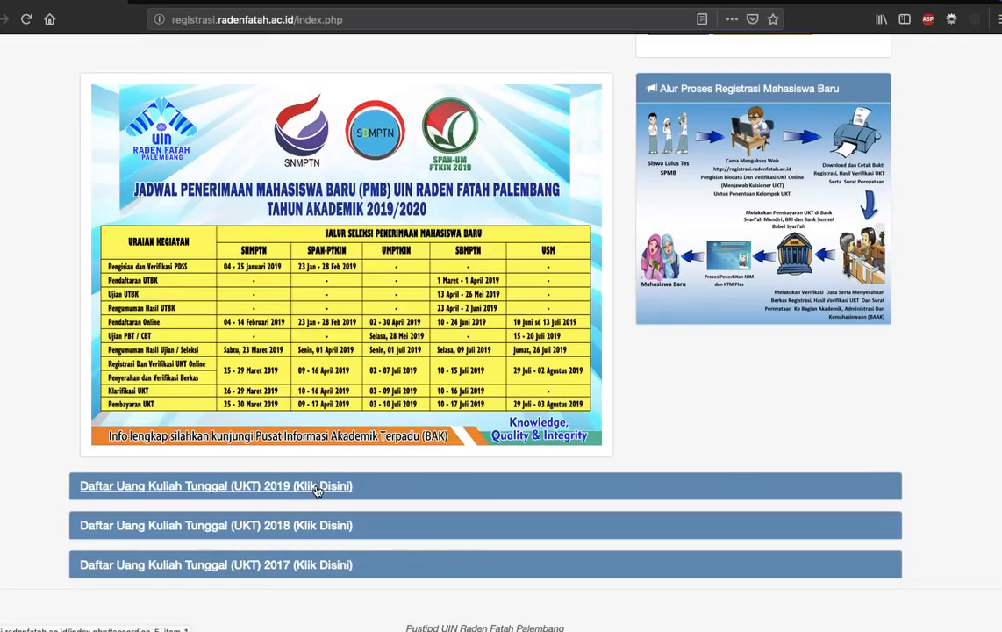
Expand the 2019 Uang Kuliah Tunggal (UKT) list and review the tuition groups by faculty and study programme.
{"action": "left_click", "coordinate": [317, 490]}
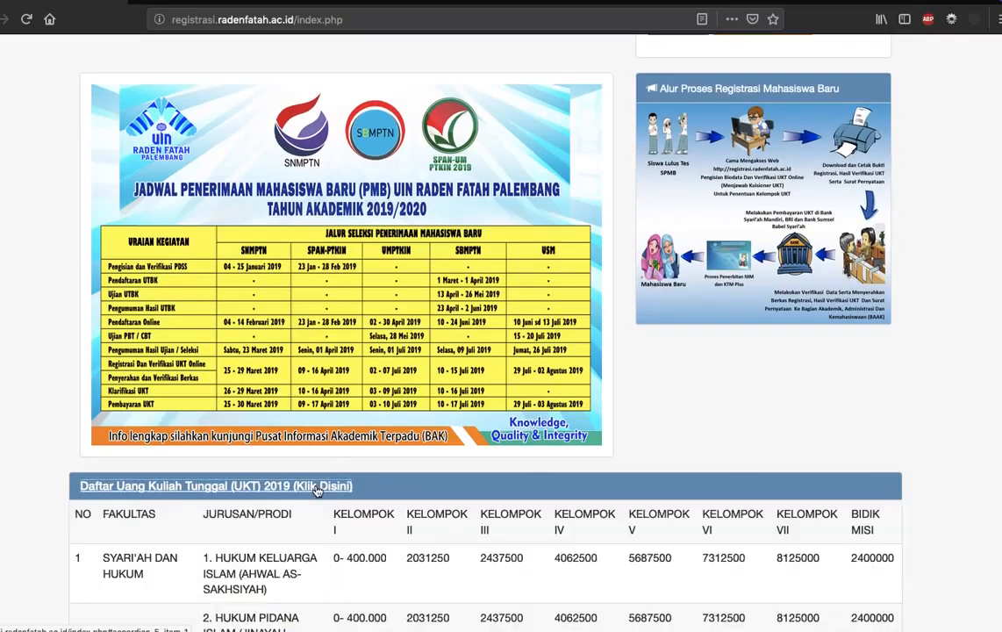
{"action": "scroll", "coordinate": [400, 477], "scroll_direction": "down", "scroll_amount": 2}
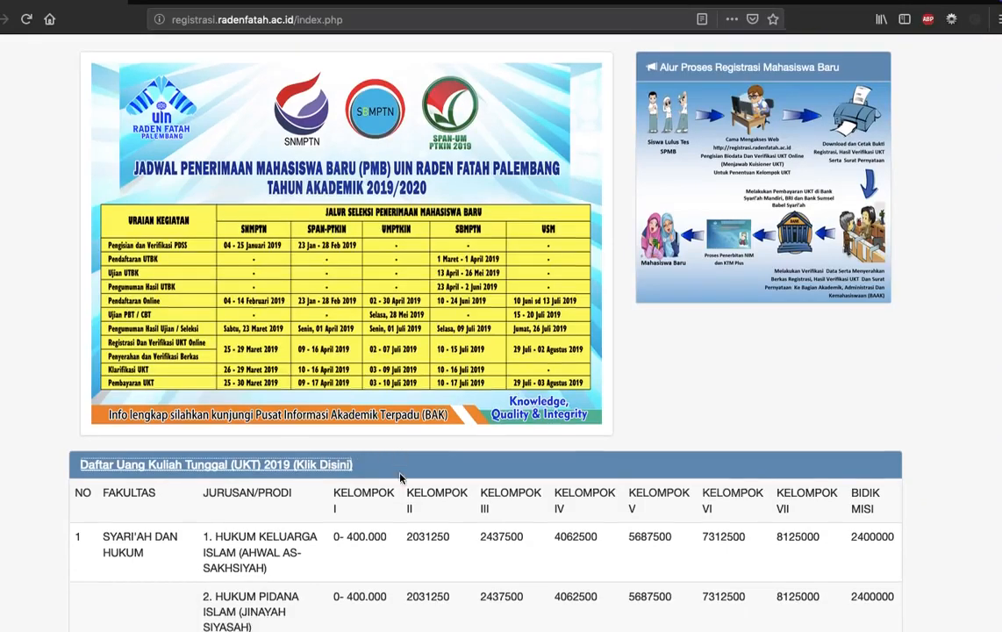
{"action": "scroll", "coordinate": [400, 478], "scroll_direction": "down", "scroll_amount": 2}
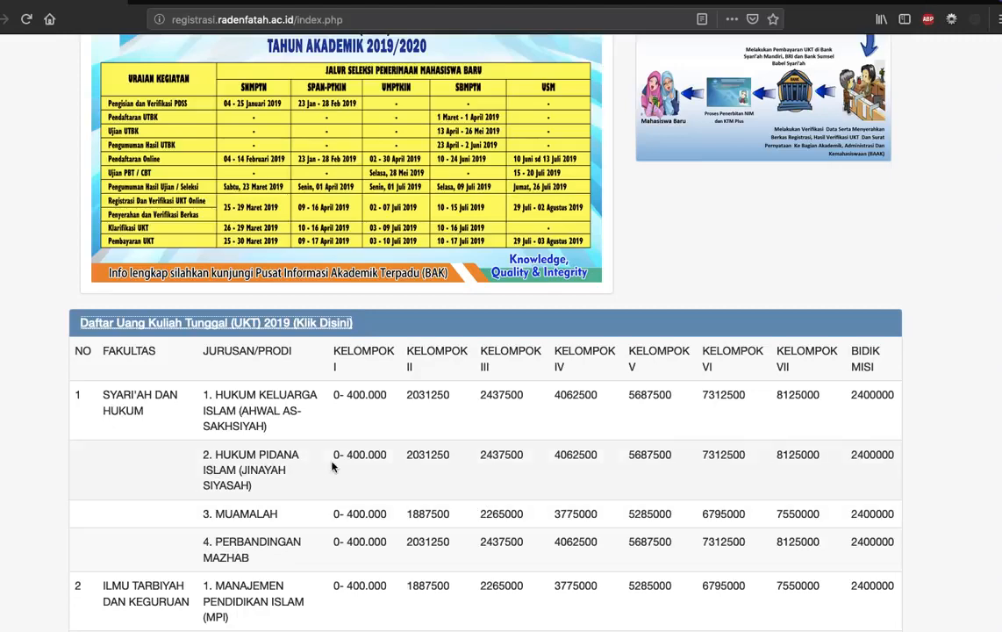
{"action": "scroll", "coordinate": [470, 480], "scroll_direction": "up", "scroll_amount": 10}
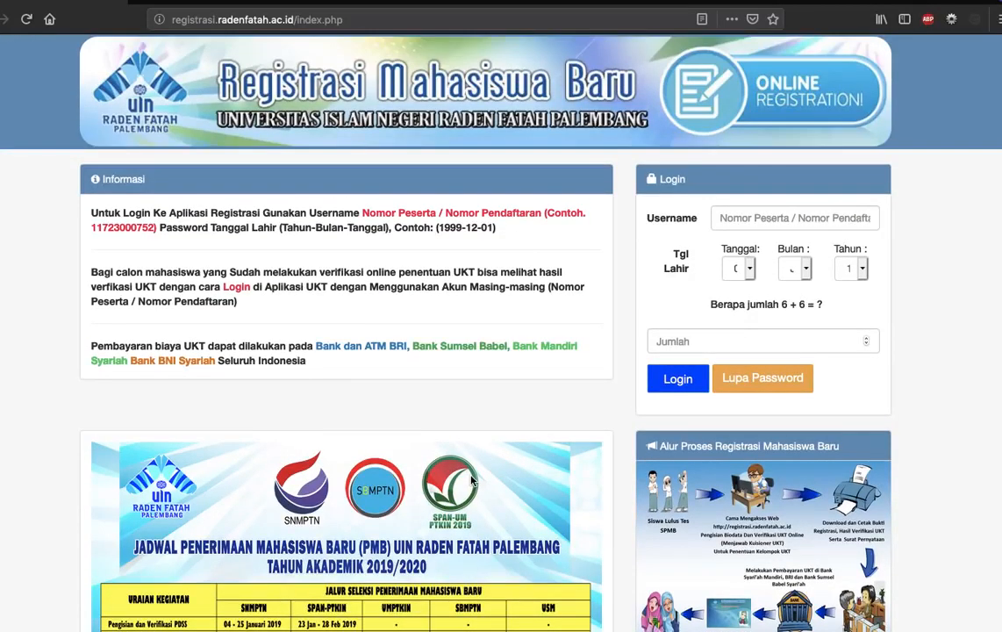
Fill in the login Username with the applicant's participant number.
{"action": "left_click", "coordinate": [742, 220]}
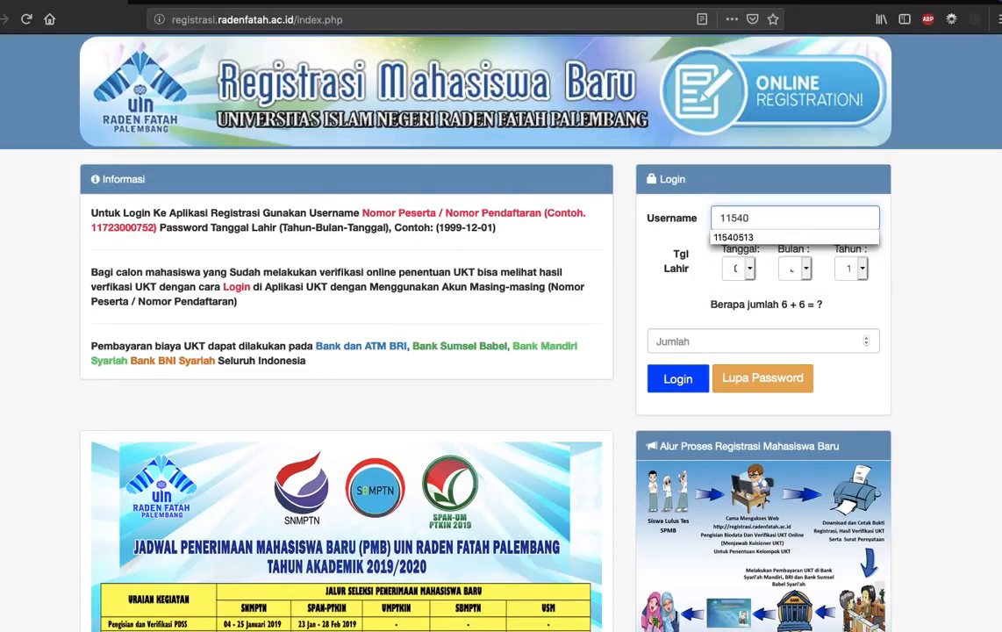
{"action": "key", "text": "Down"}
{"action": "key", "text": "Return"}
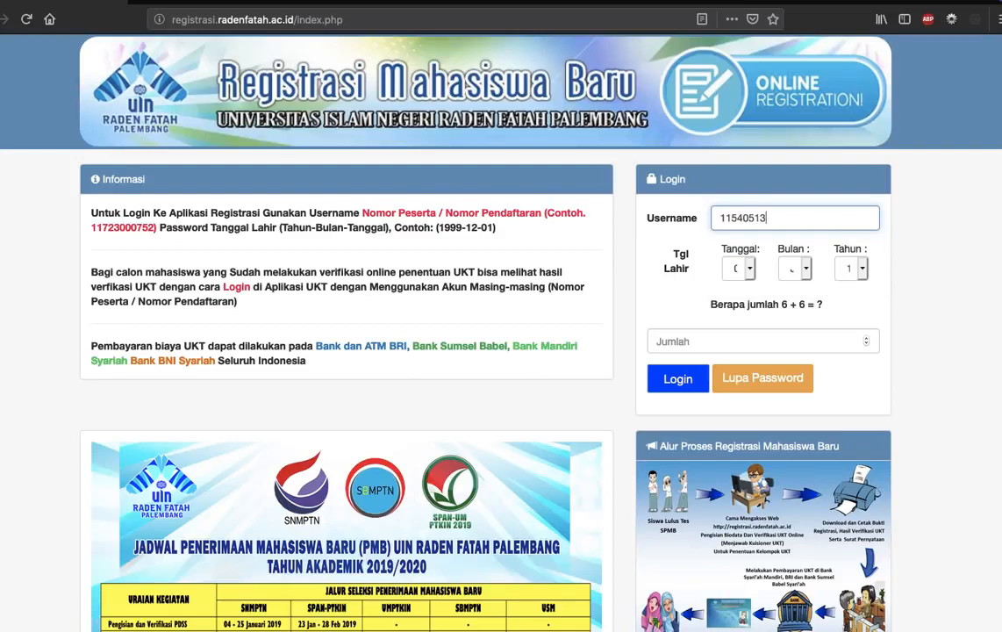
Set the day, month and year under Tgl Lahir to the applicant's date of birth, which serves as the password.
{"action": "left_click", "coordinate": [739, 269]}
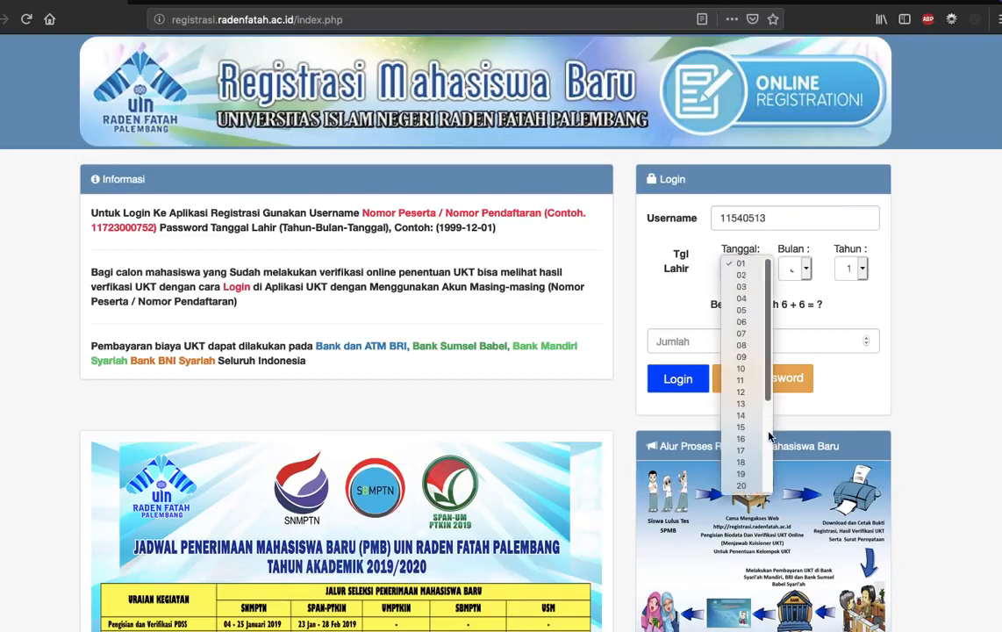
{"action": "left_click", "coordinate": [768, 430]}
{"action": "left_click", "coordinate": [742, 415]}
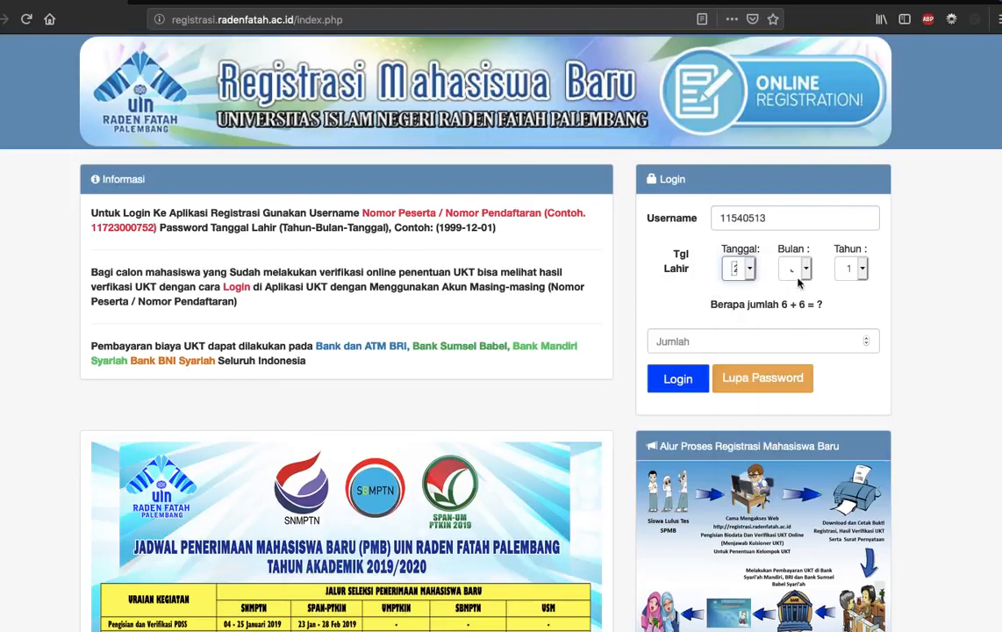
{"action": "left_click", "coordinate": [795, 270]}
{"action": "left_click", "coordinate": [808, 368]}
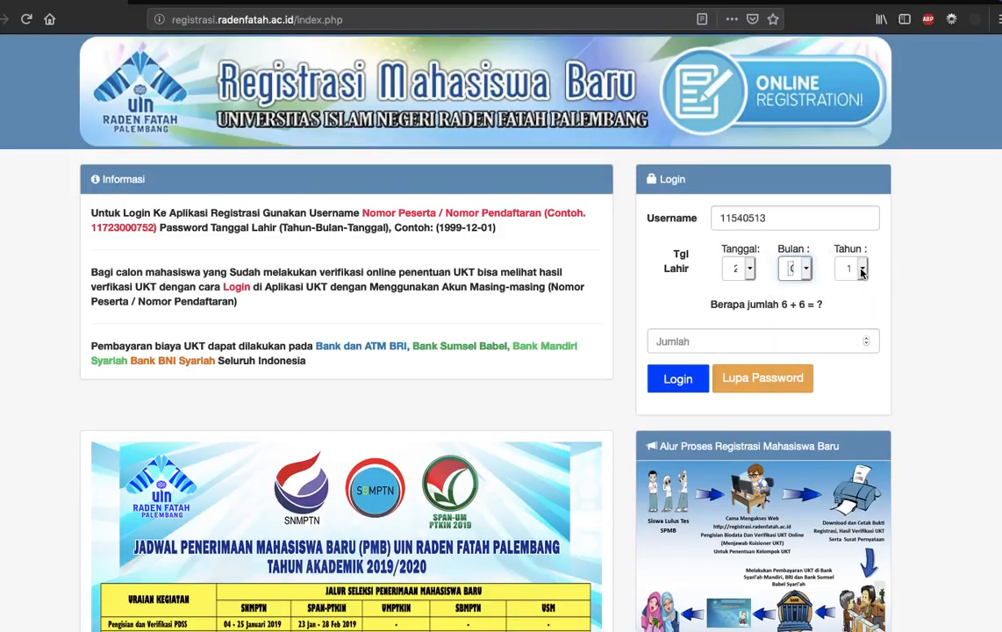
{"action": "left_click", "coordinate": [860, 273]}
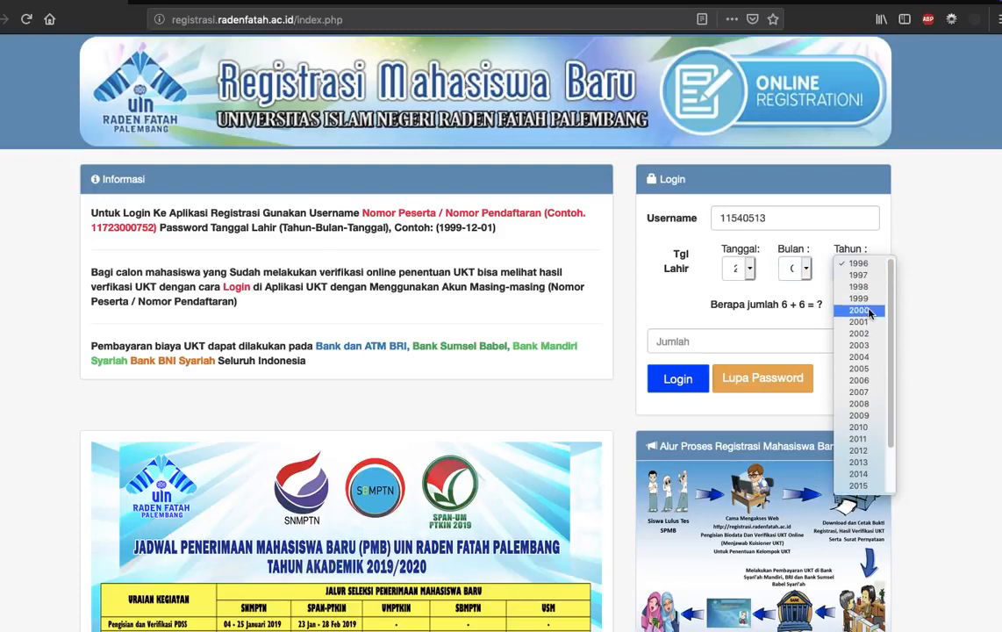
{"action": "left_click", "coordinate": [867, 311]}
Answer the login sum question with 12 and log in to the registration system.
{"action": "left_click", "coordinate": [801, 338]}
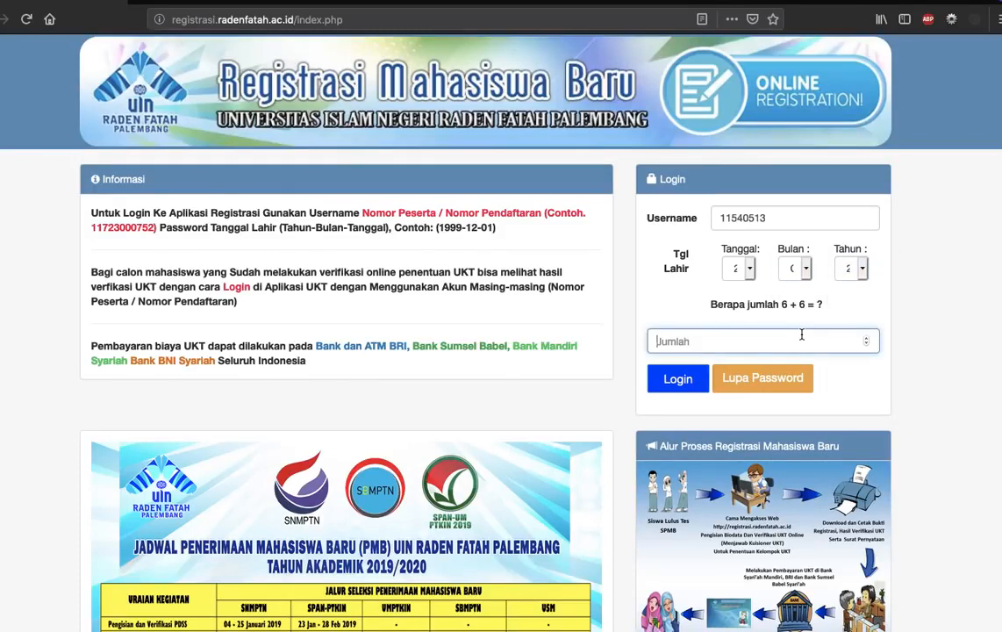
{"action": "type", "text": "12"}
{"action": "left_click", "coordinate": [666, 390]}
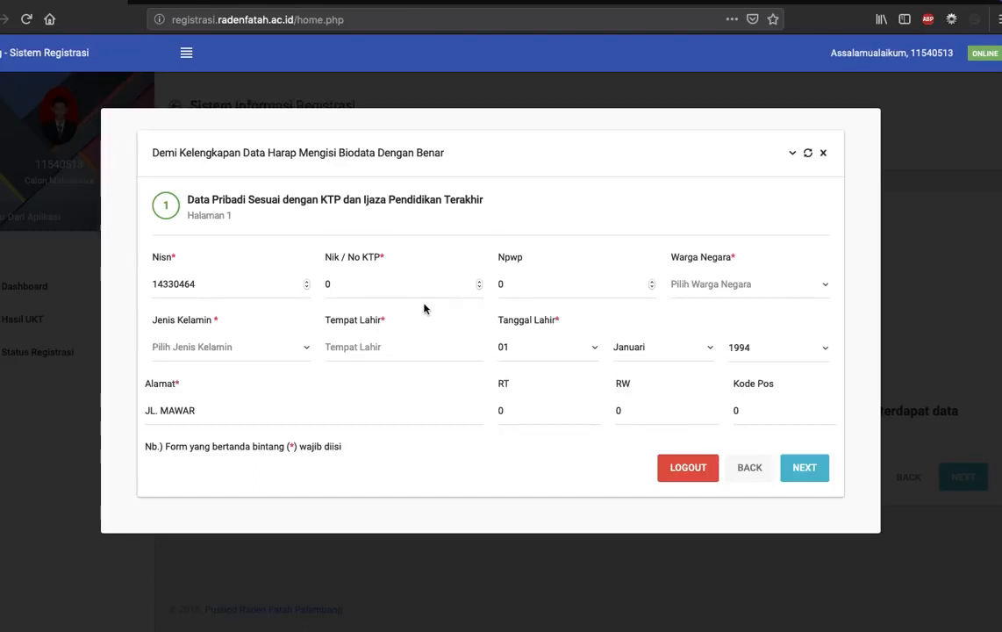
Correct the last digit of the applicant's Nisn in the personal data form.
{"action": "double_click", "coordinate": [193, 285]}
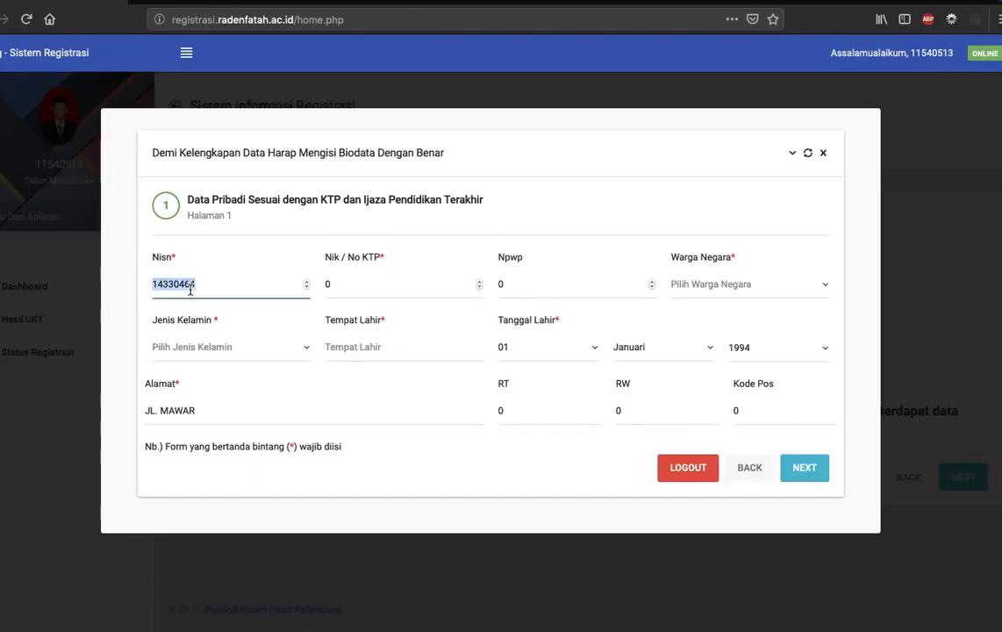
{"action": "left_click", "coordinate": [218, 289]}
{"action": "key", "text": "BackSpace"}
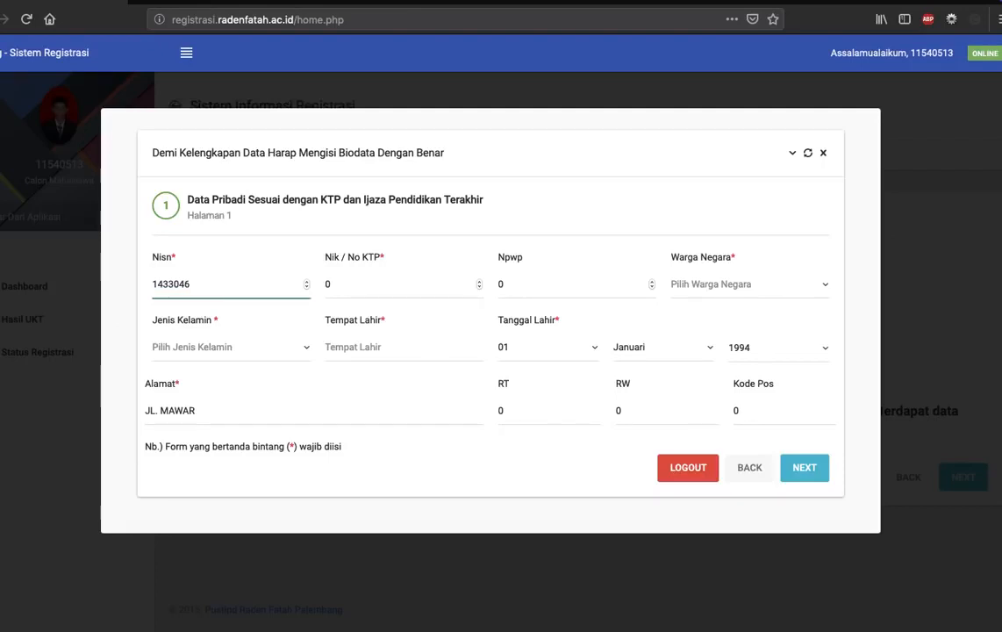
{"action": "type", "text": "2"}
Replace the 0 in Nik / No KTP with the applicant's national ID number and leave Npwp at 0.
{"action": "left_click", "coordinate": [353, 283]}
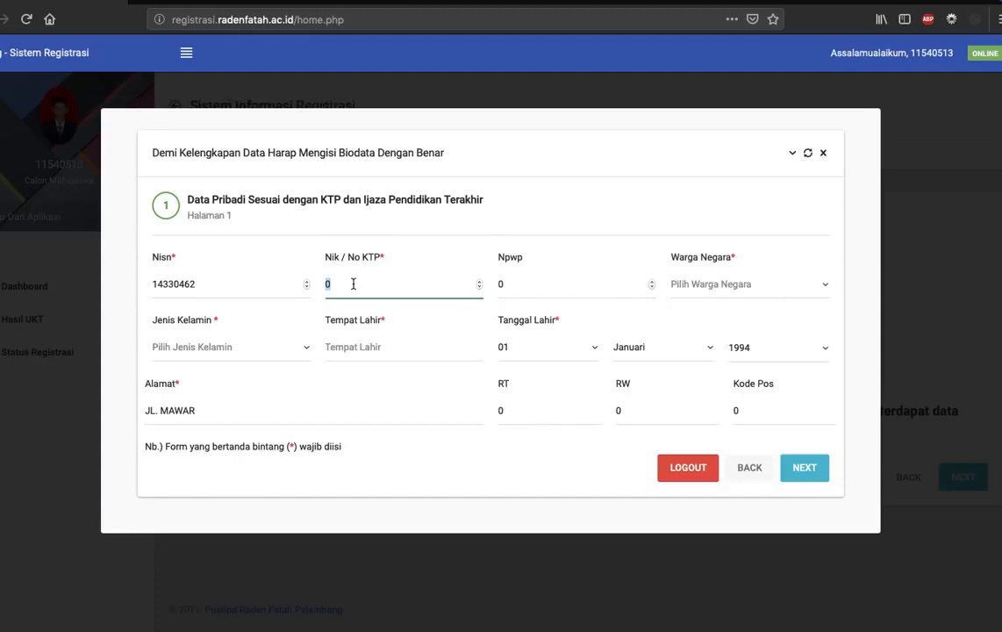
{"action": "key", "text": "BackSpace"}
{"action": "left_click", "coordinate": [516, 285]}
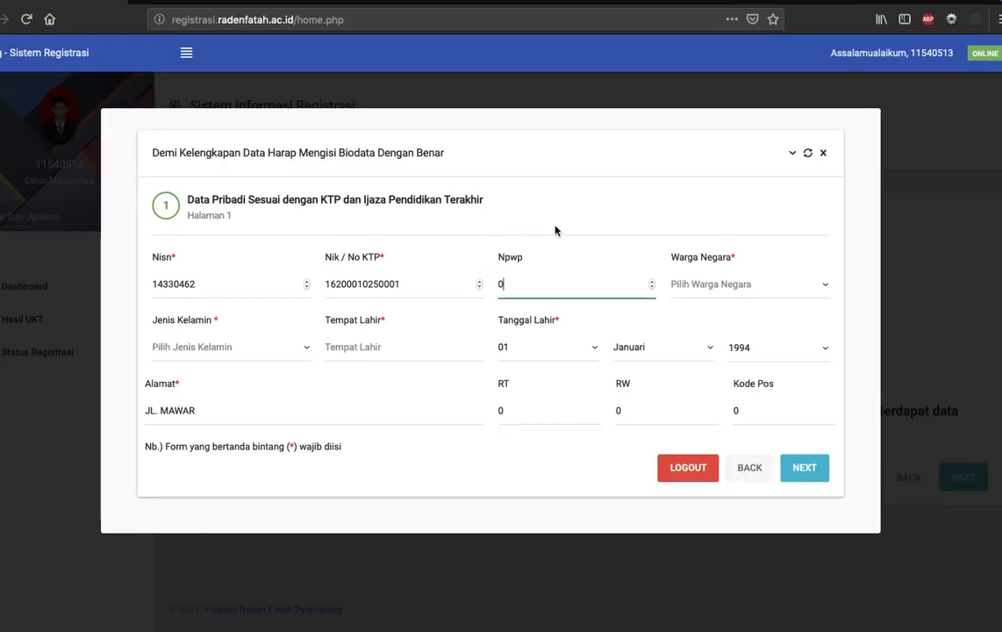
Set Warga Negara to Indonesia and Jenis Kelamin to Laki-Laki.
{"action": "left_click", "coordinate": [761, 289]}
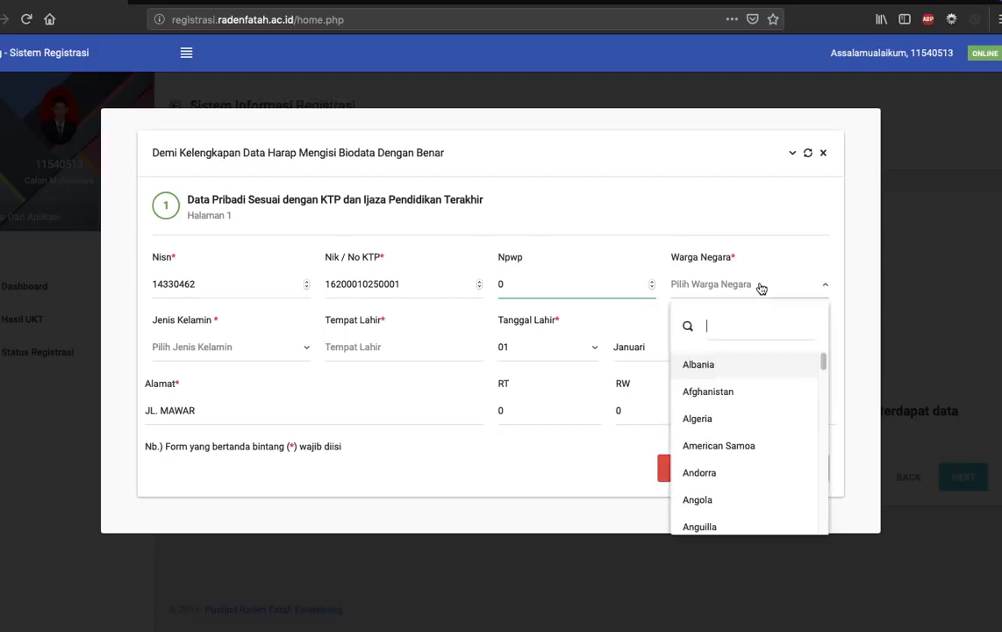
{"action": "type", "text": "ind"}
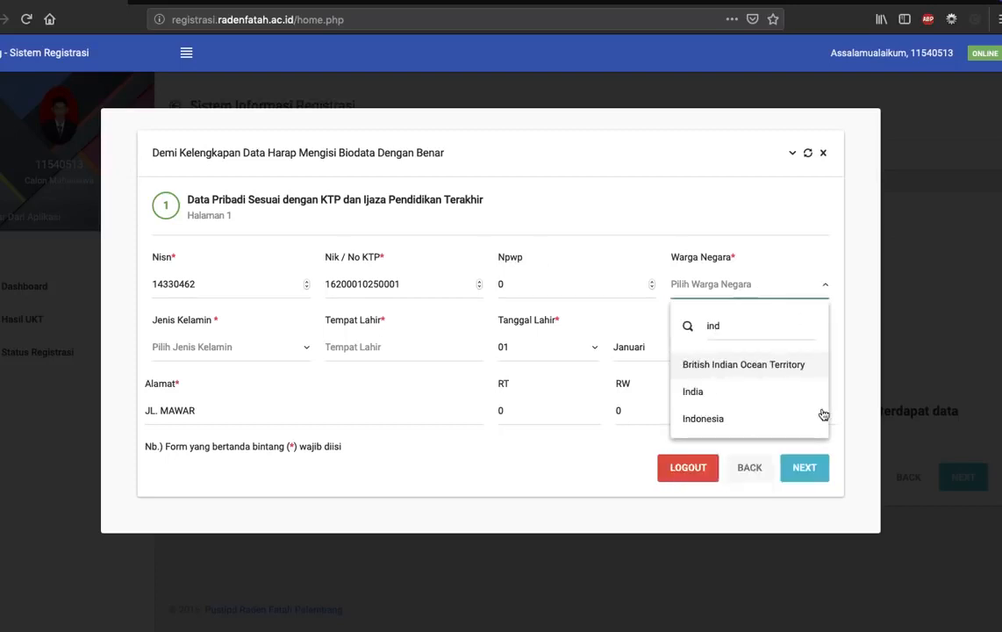
{"action": "left_click", "coordinate": [728, 419]}
{"action": "left_click", "coordinate": [175, 354]}
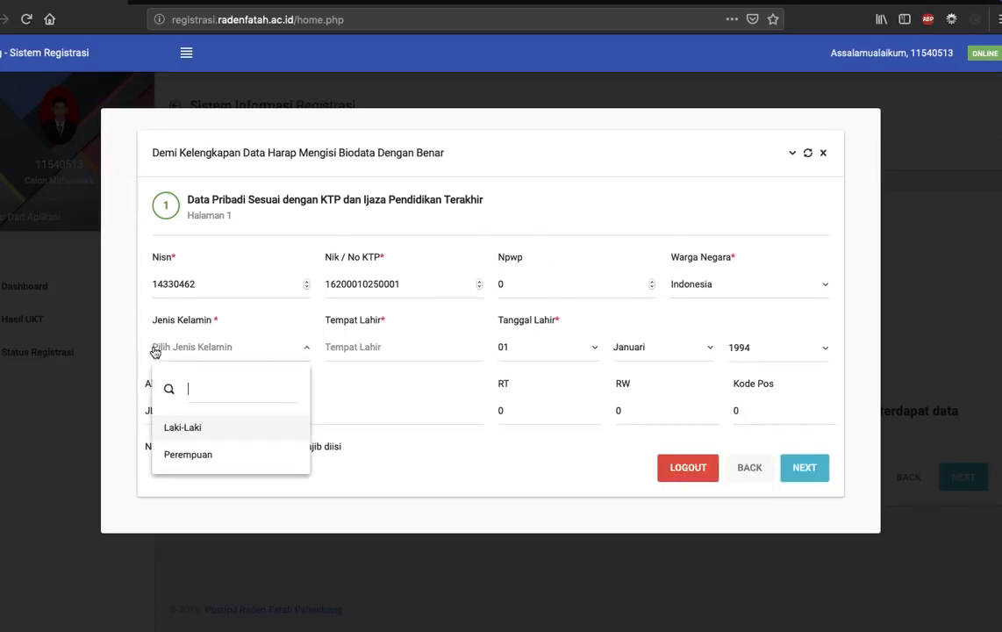
{"action": "left_click", "coordinate": [202, 428]}
Enter Jambi as the place of birth in Tempat Lahir.
{"action": "left_click", "coordinate": [383, 355]}
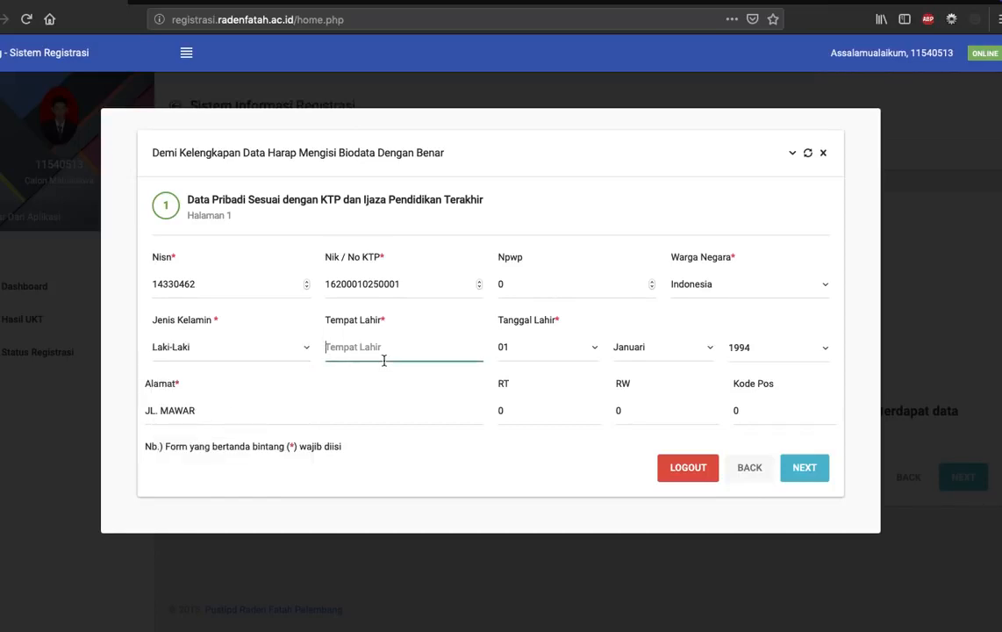
{"action": "type", "text": "Jambi"}
Set the day, month and year of Tanggal Lahir to the applicant's date of birth.
{"action": "left_click", "coordinate": [555, 347]}
{"action": "scroll", "coordinate": [549, 476], "scroll_direction": "down", "scroll_amount": 10}
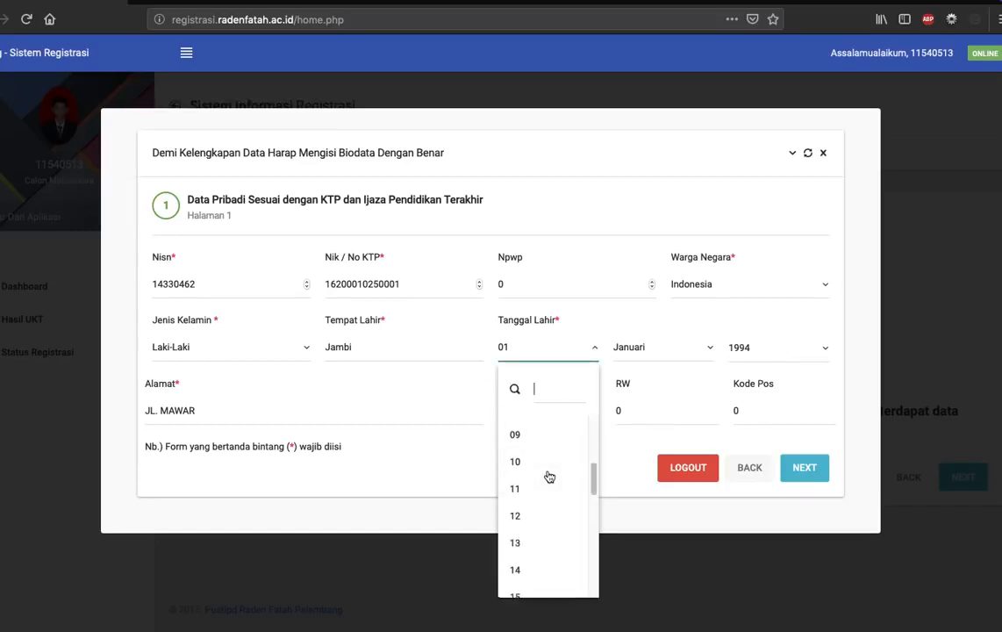
{"action": "scroll", "coordinate": [548, 475], "scroll_direction": "down", "scroll_amount": 4}
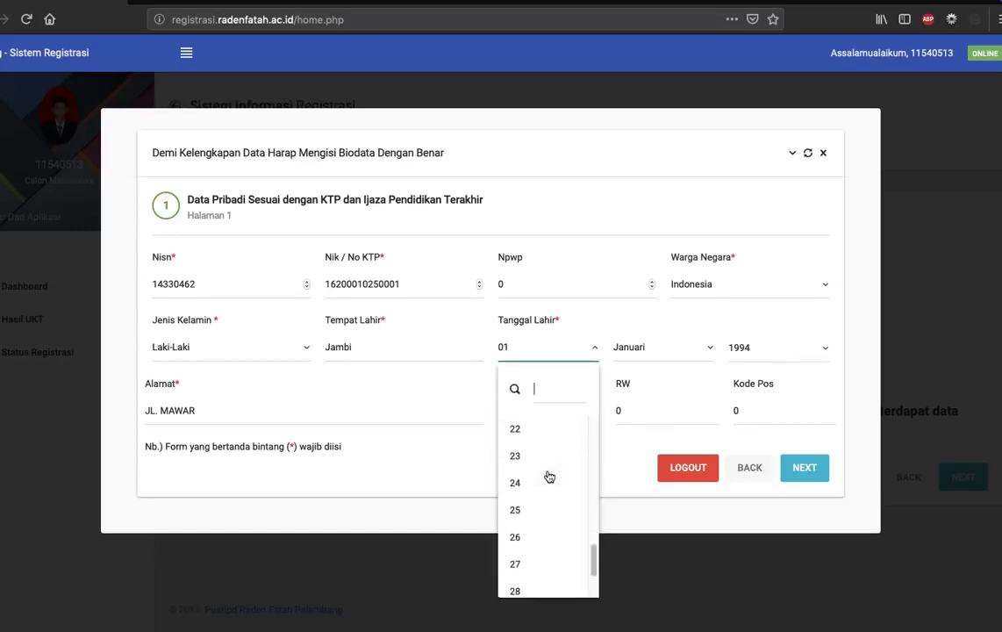
{"action": "scroll", "coordinate": [548, 475], "scroll_direction": "up", "scroll_amount": 1}
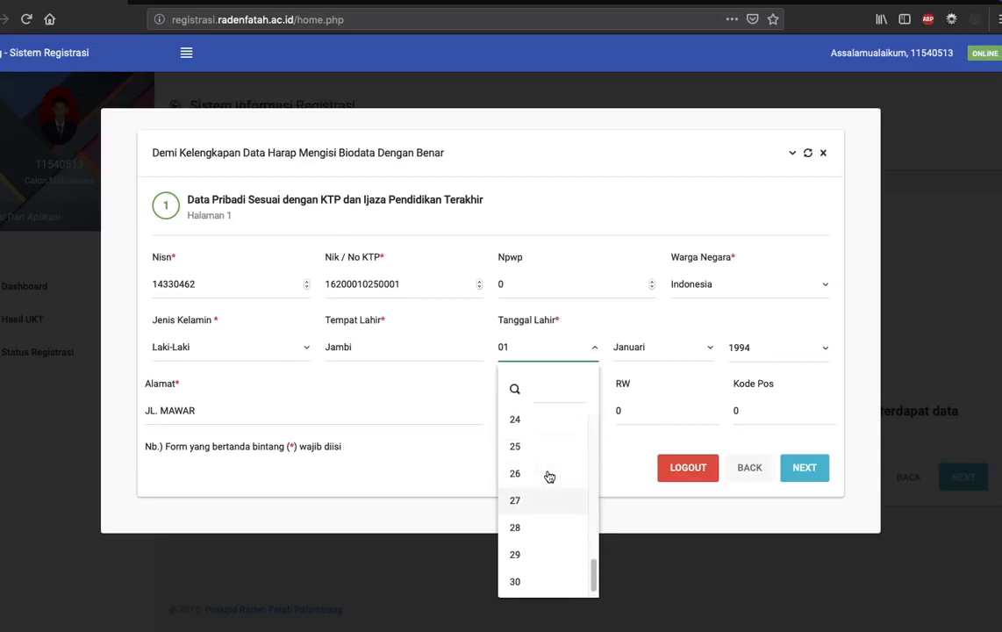
{"action": "left_click", "coordinate": [529, 448]}
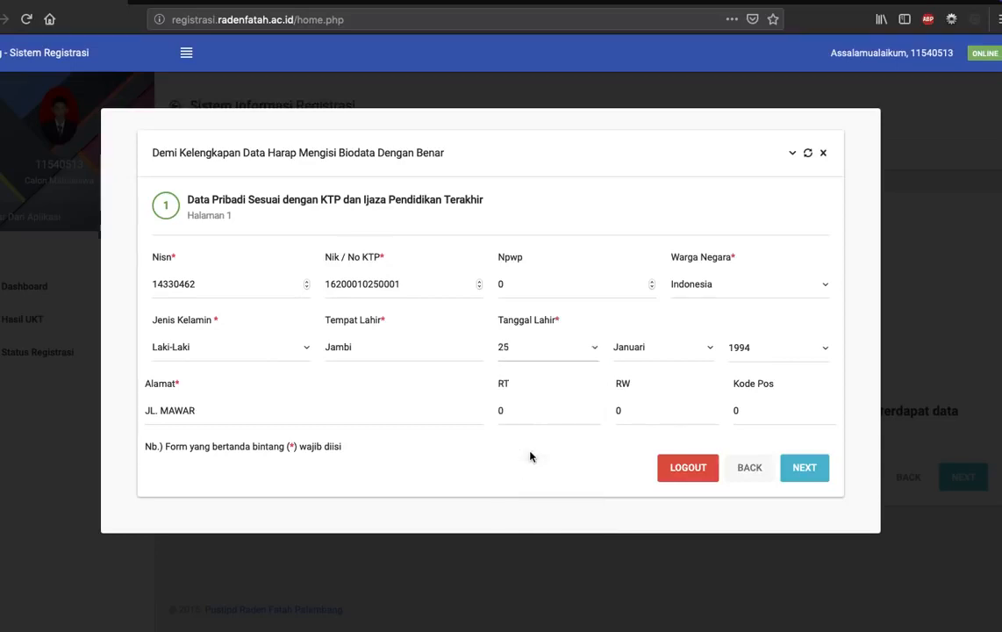
{"action": "left_click", "coordinate": [681, 359]}
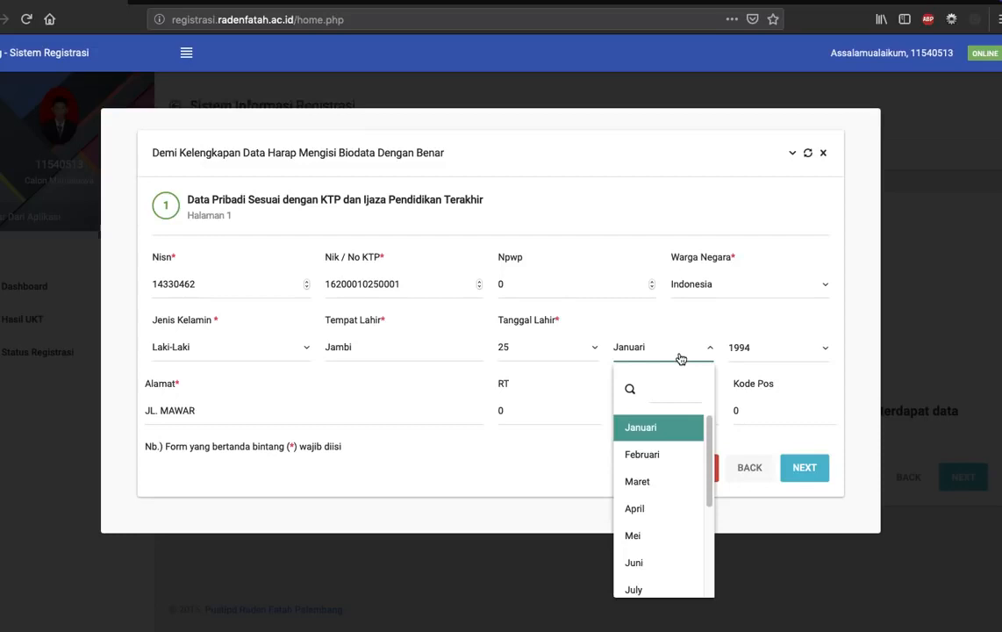
{"action": "scroll", "coordinate": [665, 506], "scroll_direction": "down", "scroll_amount": 3}
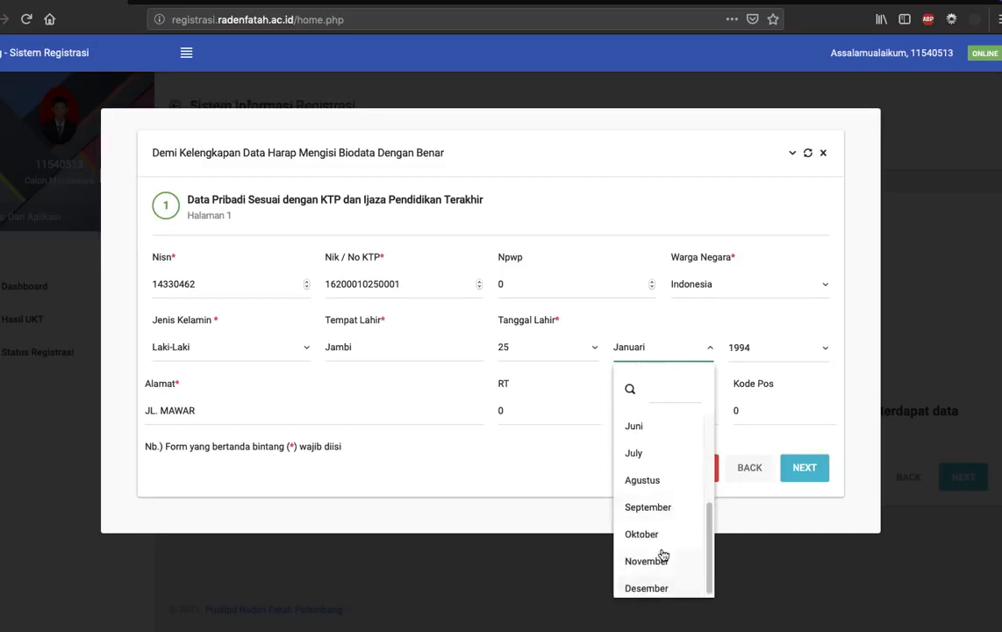
{"action": "left_click", "coordinate": [660, 539]}
{"action": "left_click", "coordinate": [780, 353]}
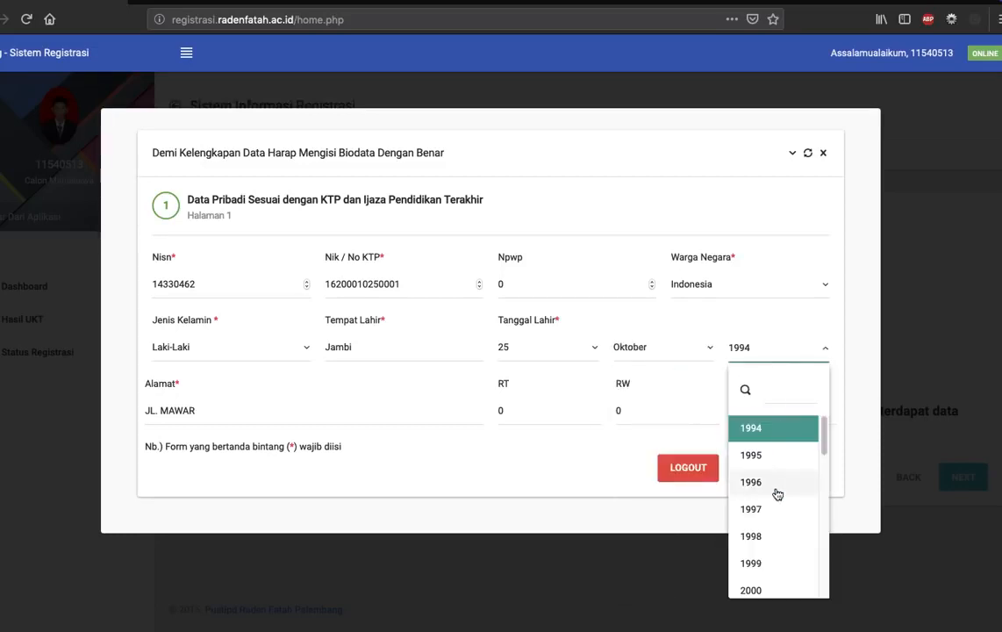
{"action": "scroll", "coordinate": [777, 494], "scroll_direction": "down", "scroll_amount": 5}
{"action": "scroll", "coordinate": [775, 553], "scroll_direction": "up", "scroll_amount": 1}
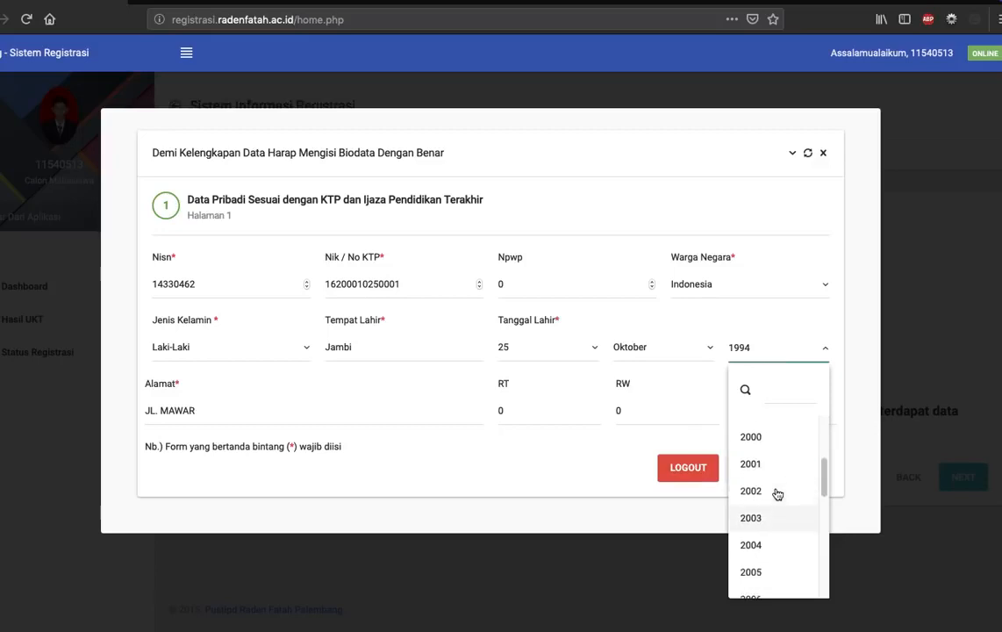
{"action": "left_click", "coordinate": [762, 440]}
Extend the Alamat entry with the rest of the applicant's street address and fill in the RT number.
{"action": "left_click", "coordinate": [303, 414]}
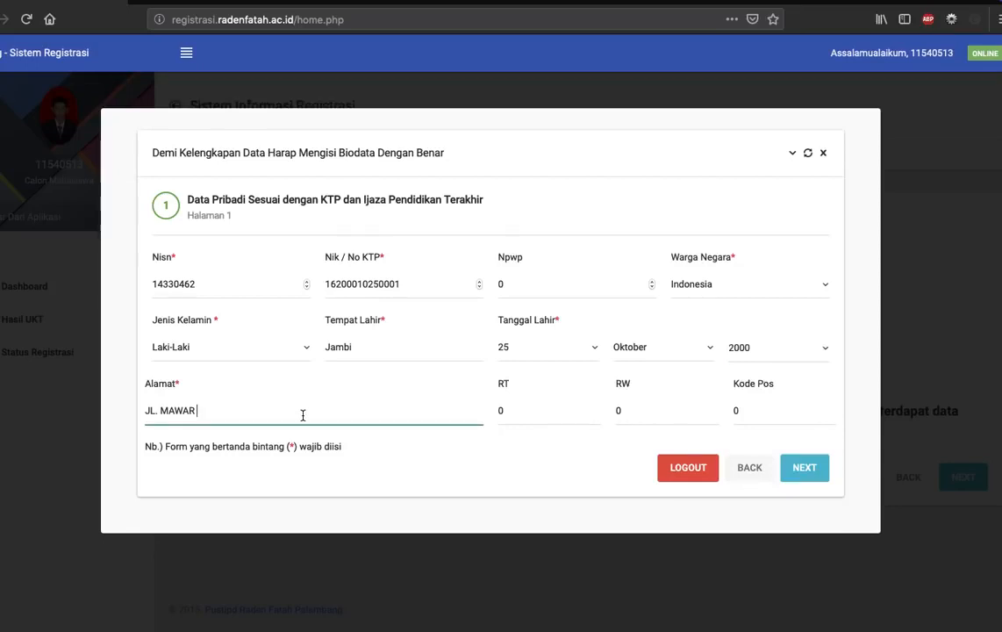
{"action": "left_click", "coordinate": [515, 411]}
{"action": "type", "text": "16"}
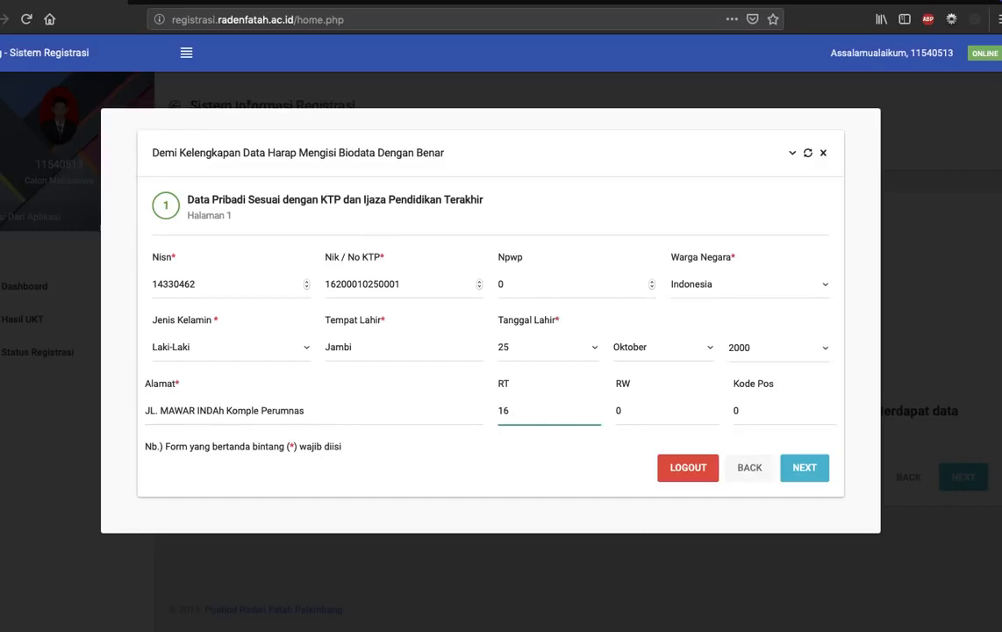
Fill in the RW number and Kode Pos of the applicant's address and continue to page 2 of the biodata form.
{"action": "key", "text": "Tab"}
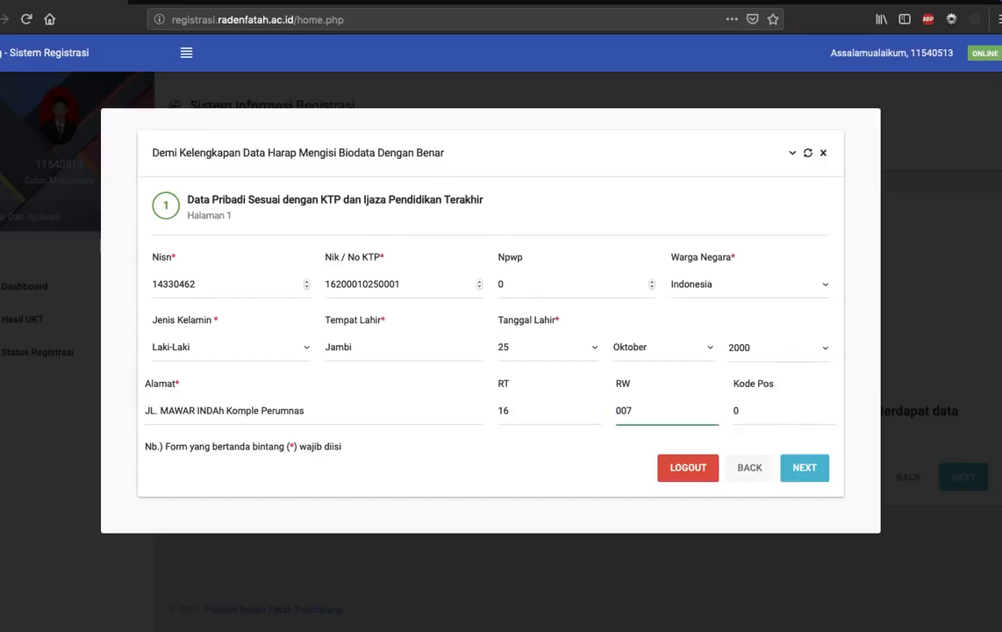
{"action": "left_click", "coordinate": [753, 418]}
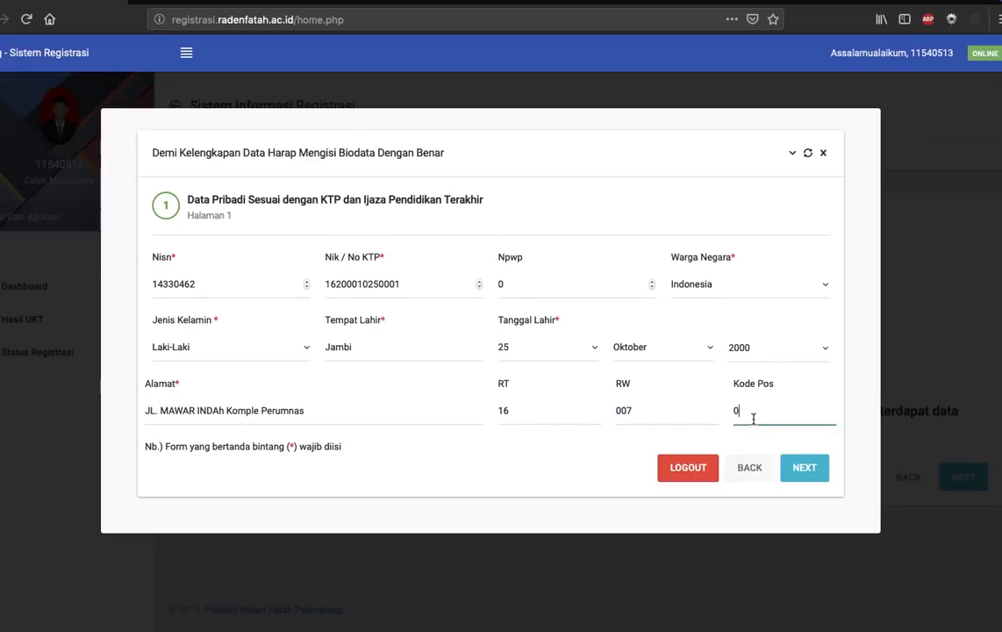
{"action": "type", "text": "30145"}
{"action": "double_click", "coordinate": [754, 416]}
{"action": "type", "text": "0"}
{"action": "left_click", "coordinate": [800, 469]}
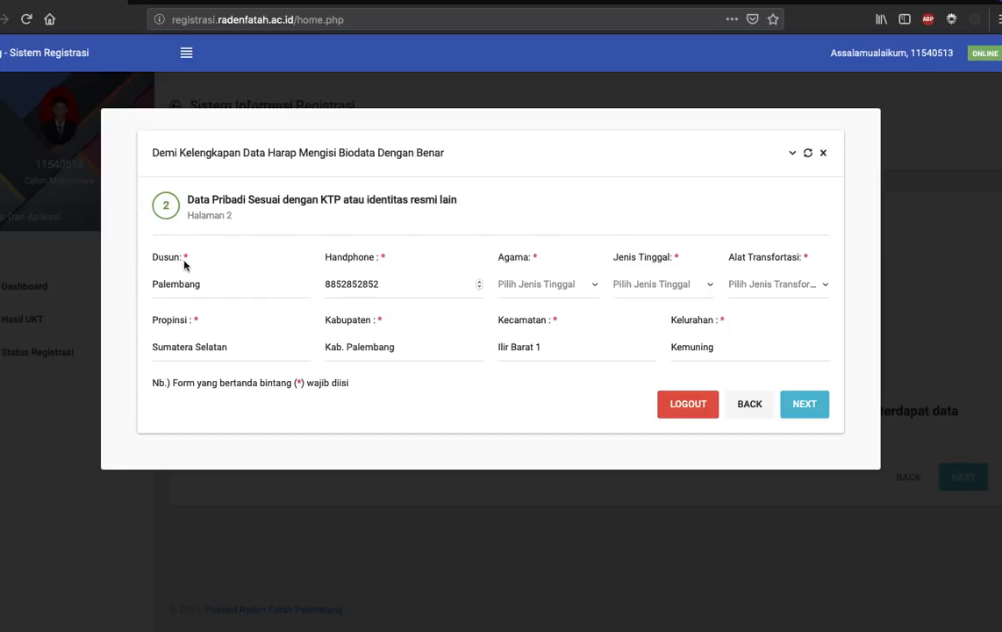
Set the applicant's Agama to Islam and Jenis Tinggal to Bersama orang tua.
{"action": "double_click", "coordinate": [225, 290]}
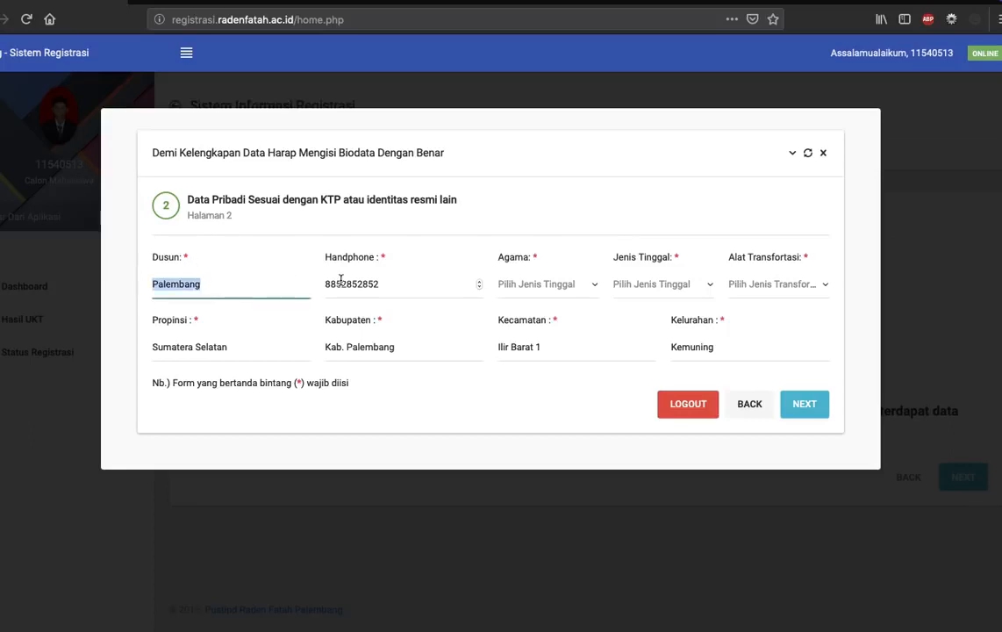
{"action": "double_click", "coordinate": [374, 284]}
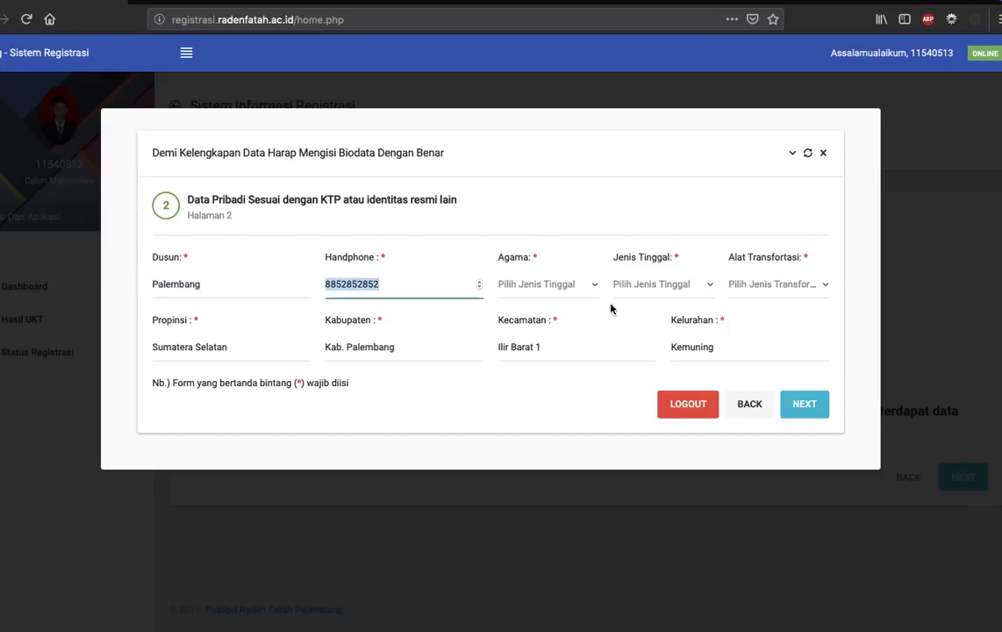
{"action": "left_click", "coordinate": [571, 287]}
{"action": "left_click", "coordinate": [568, 366]}
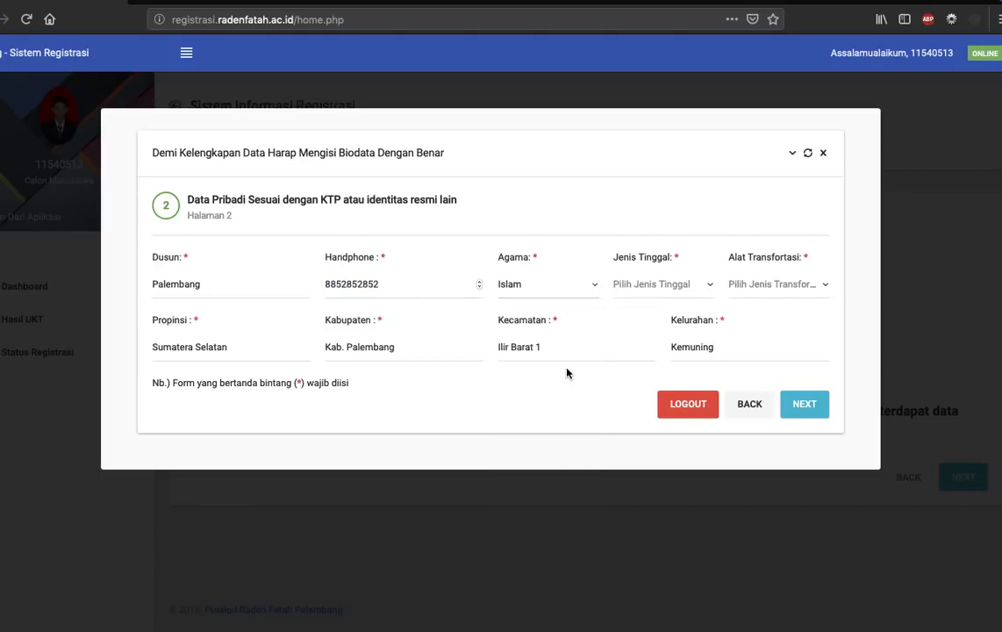
{"action": "left_click", "coordinate": [681, 288]}
{"action": "left_click", "coordinate": [686, 367]}
Set Alat Transfortasi to Ojek and continue to the Data Sekolah page.
{"action": "left_click", "coordinate": [777, 292]}
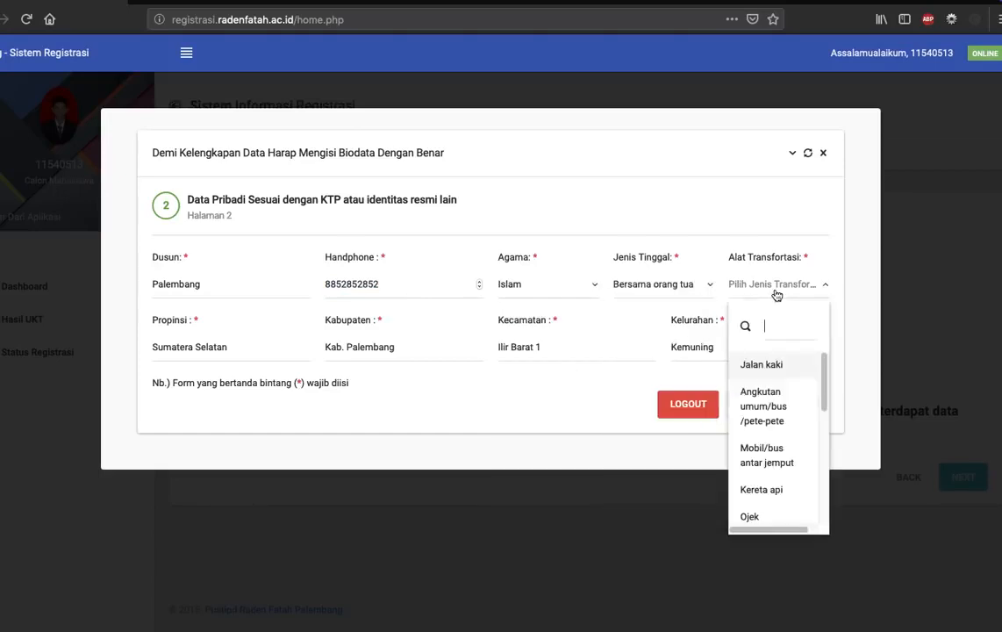
{"action": "scroll", "coordinate": [810, 427], "scroll_direction": "down", "scroll_amount": 1}
{"action": "left_click", "coordinate": [773, 478]}
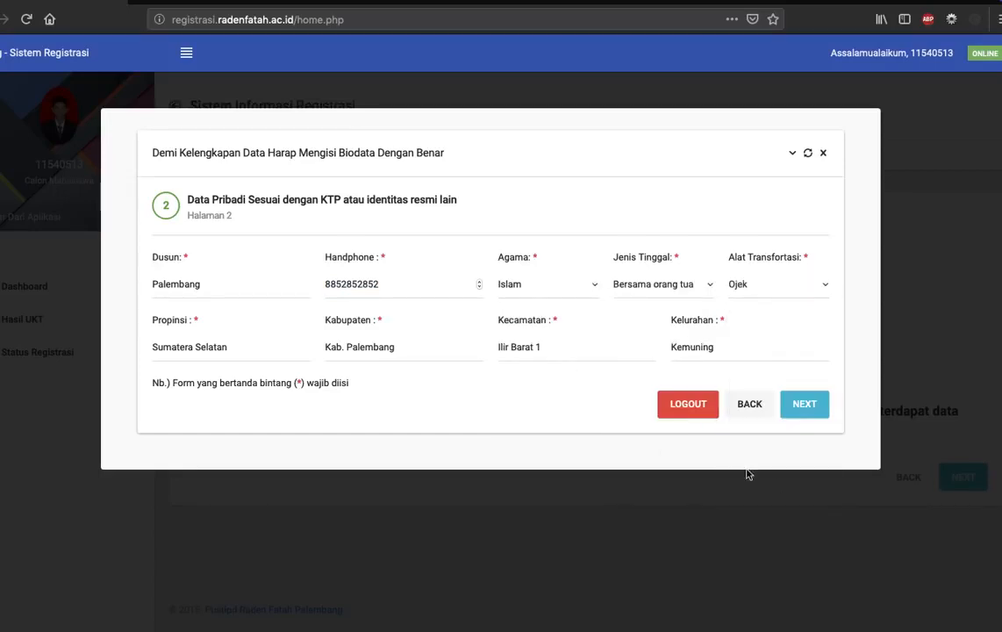
{"action": "left_click", "coordinate": [242, 349]}
{"action": "left_click", "coordinate": [354, 350]}
{"action": "left_click", "coordinate": [805, 404]}
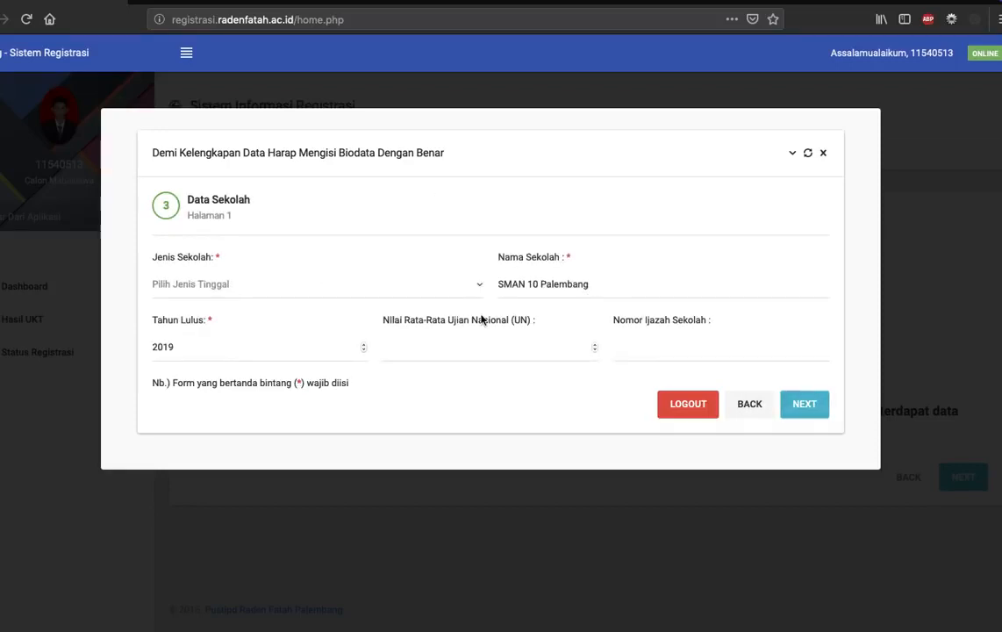
Set Jenis Sekolah to Sekolah menengah Atas Negeri and continue to the father's data page.
{"action": "left_click", "coordinate": [364, 303]}
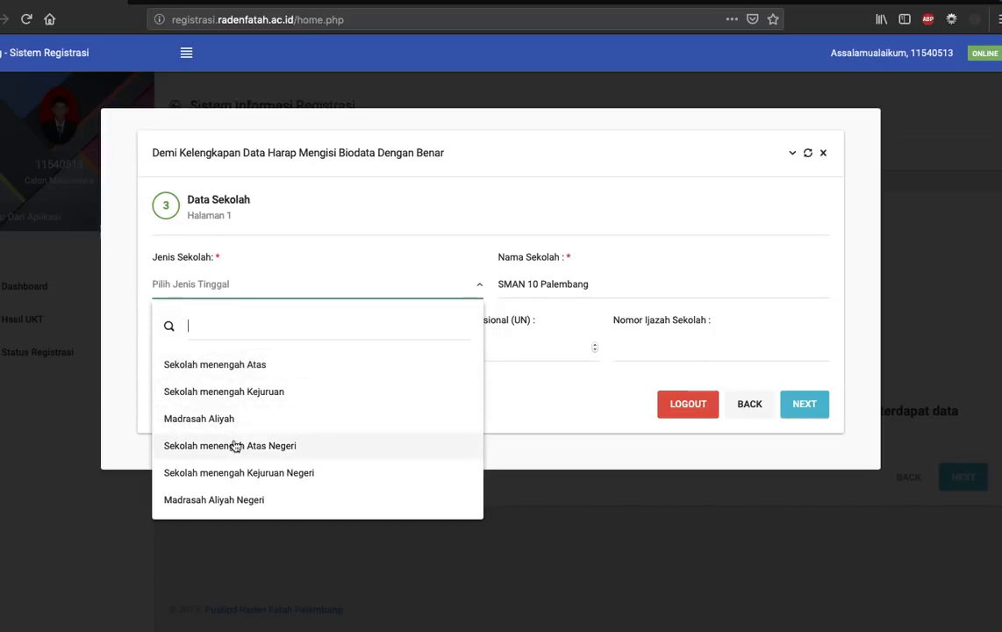
{"action": "left_click", "coordinate": [271, 449]}
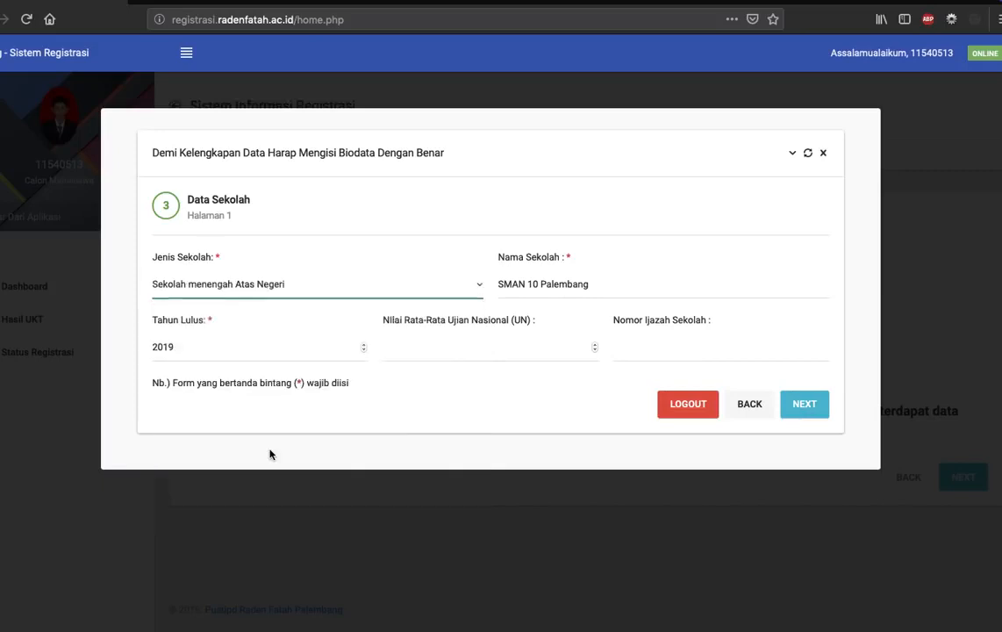
{"action": "left_click", "coordinate": [190, 339]}
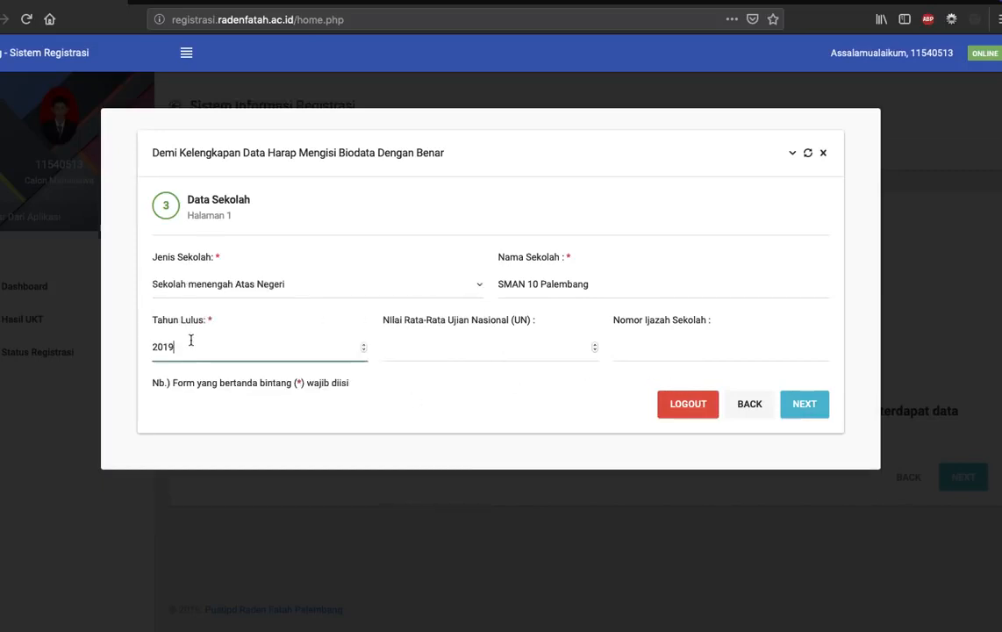
{"action": "left_click", "coordinate": [300, 397]}
{"action": "left_click", "coordinate": [809, 412]}
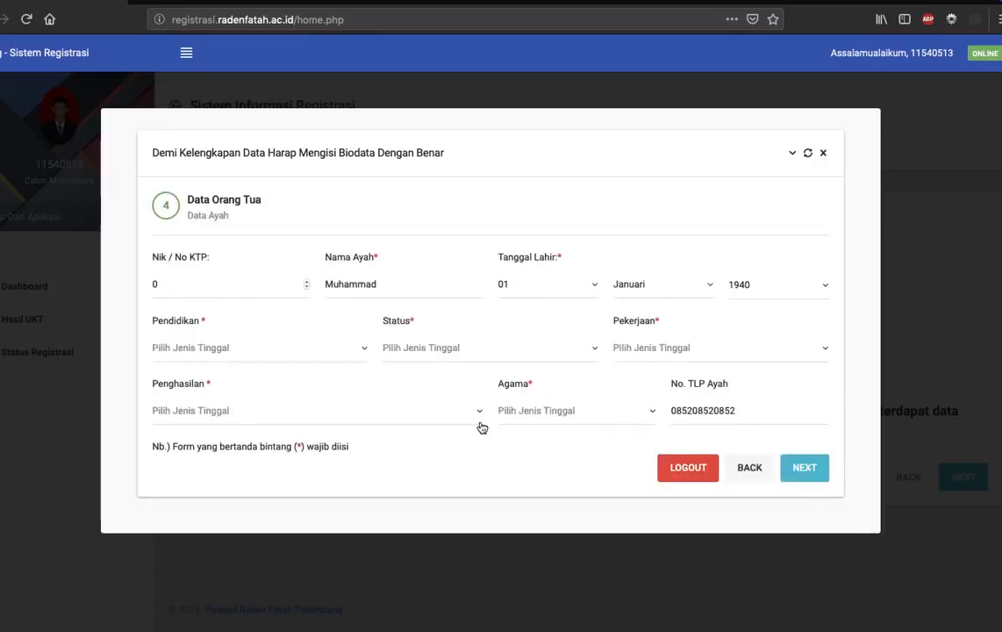
Set the year of the father's Tanggal Lahir to his year of birth.
{"action": "double_click", "coordinate": [211, 287]}
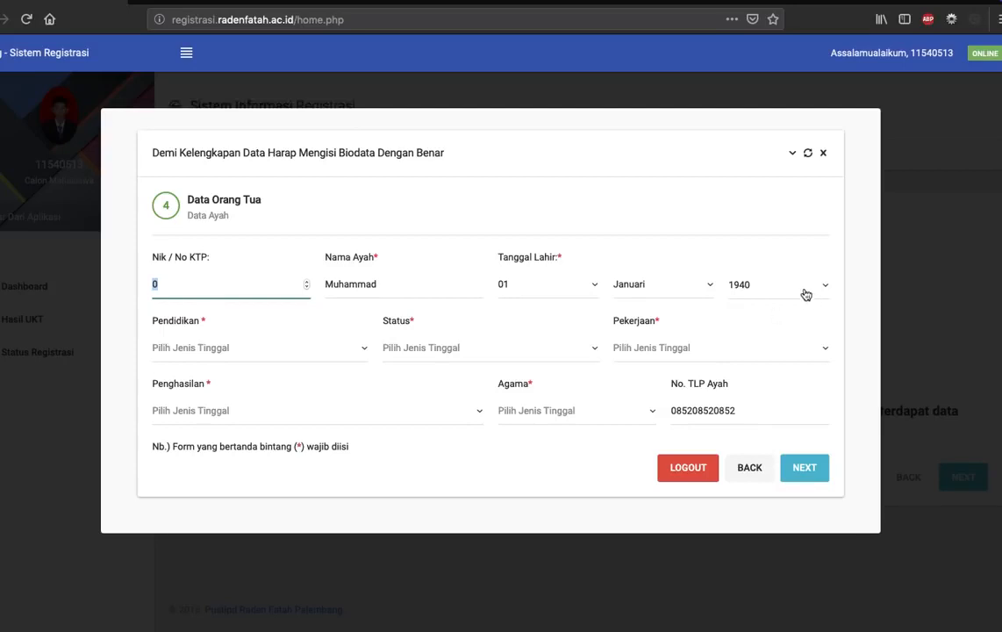
{"action": "left_click", "coordinate": [792, 286]}
{"action": "scroll", "coordinate": [778, 414], "scroll_direction": "down", "scroll_amount": 2}
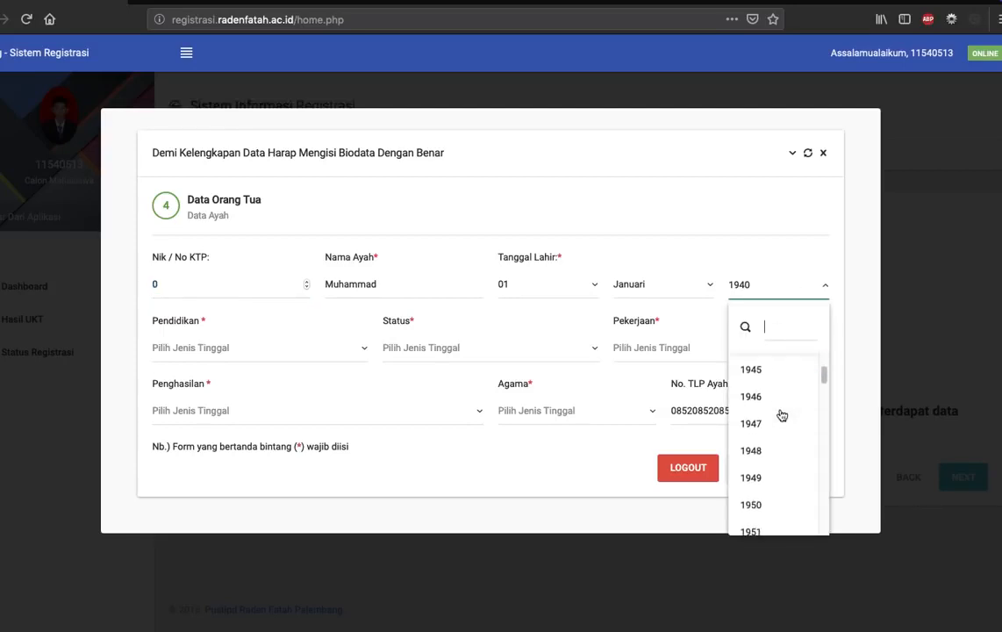
{"action": "scroll", "coordinate": [780, 415], "scroll_direction": "down", "scroll_amount": 2}
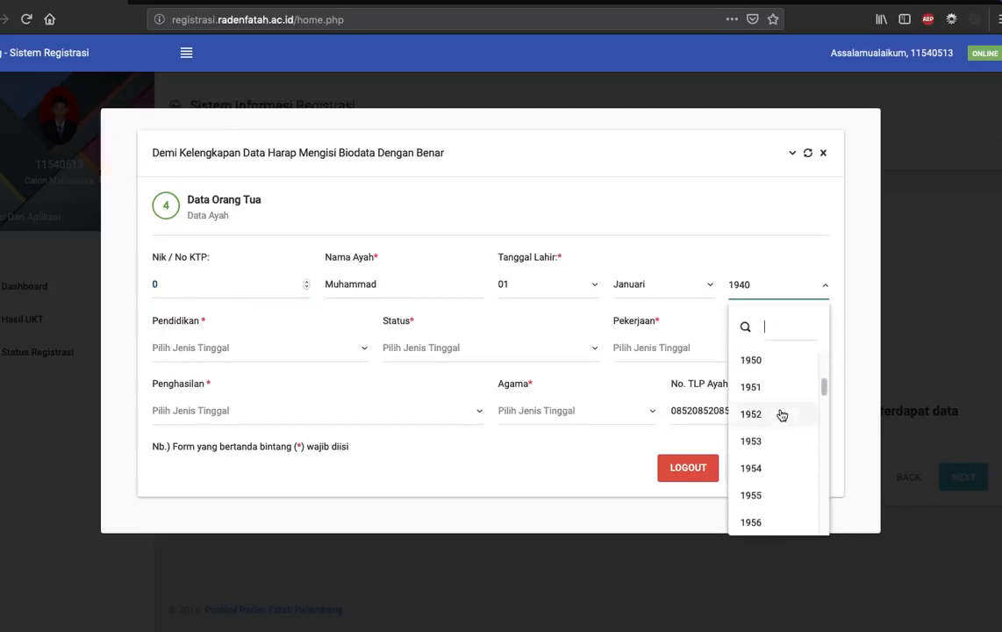
{"action": "left_click", "coordinate": [771, 472]}
{"action": "double_click", "coordinate": [175, 290]}
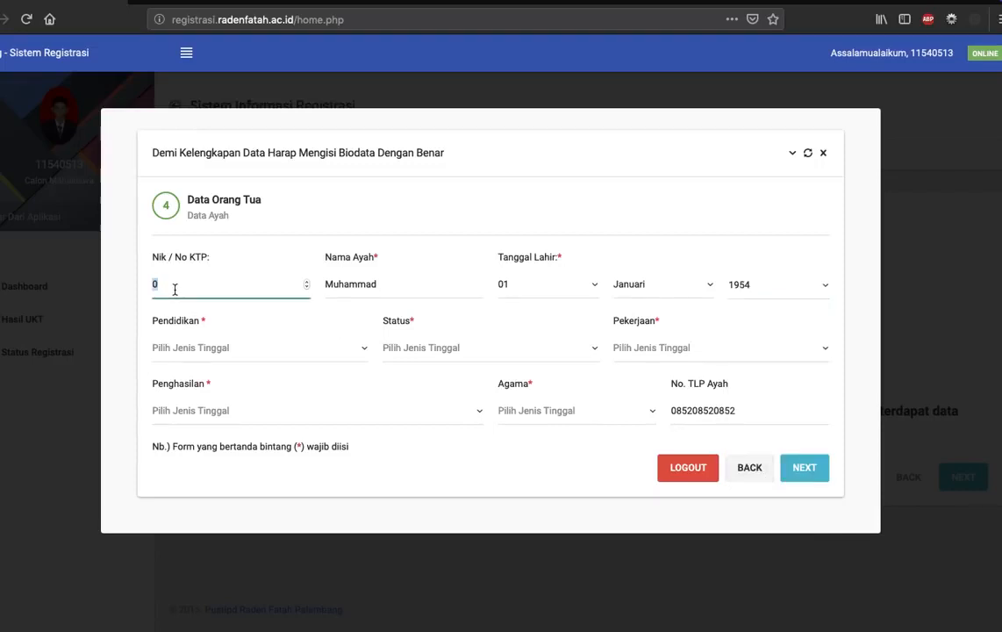
Set the father's Pendidikan to SD / sederajat and his Status to Masih Hidup.
{"action": "left_click", "coordinate": [233, 350]}
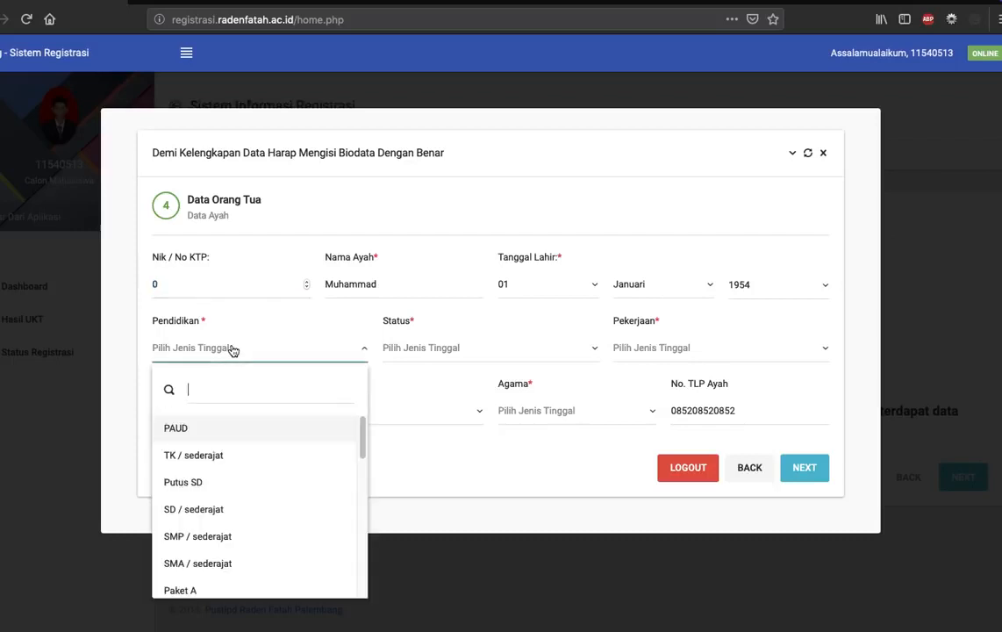
{"action": "left_click", "coordinate": [243, 509]}
{"action": "left_click", "coordinate": [445, 349]}
{"action": "left_click", "coordinate": [453, 430]}
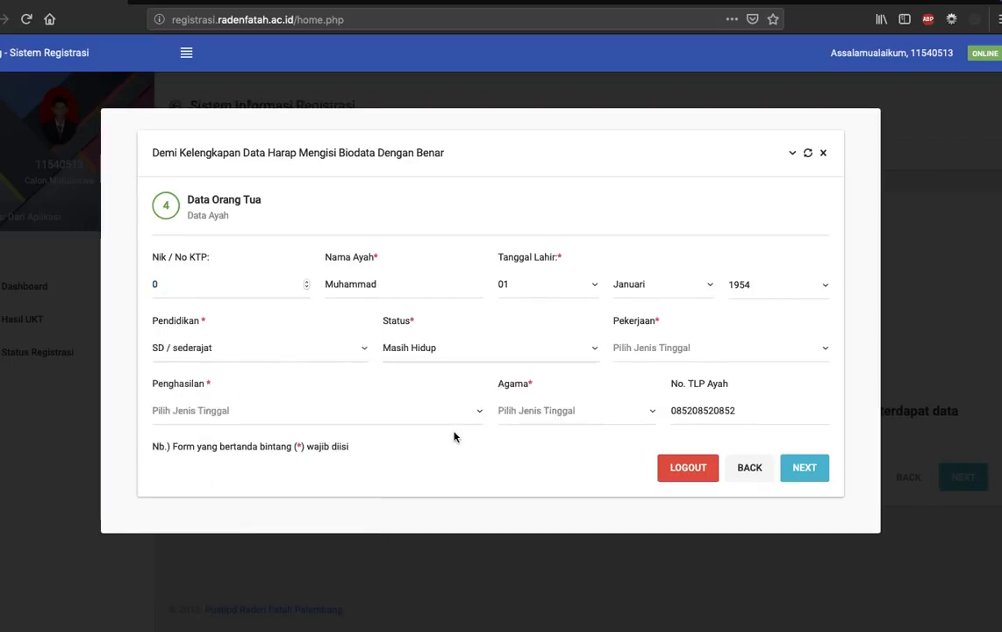
Set the father's Pekerjaan to Petani and his Penghasilan to Rp. 1,000,000 - Rp 1,999,999.
{"action": "left_click", "coordinate": [662, 351]}
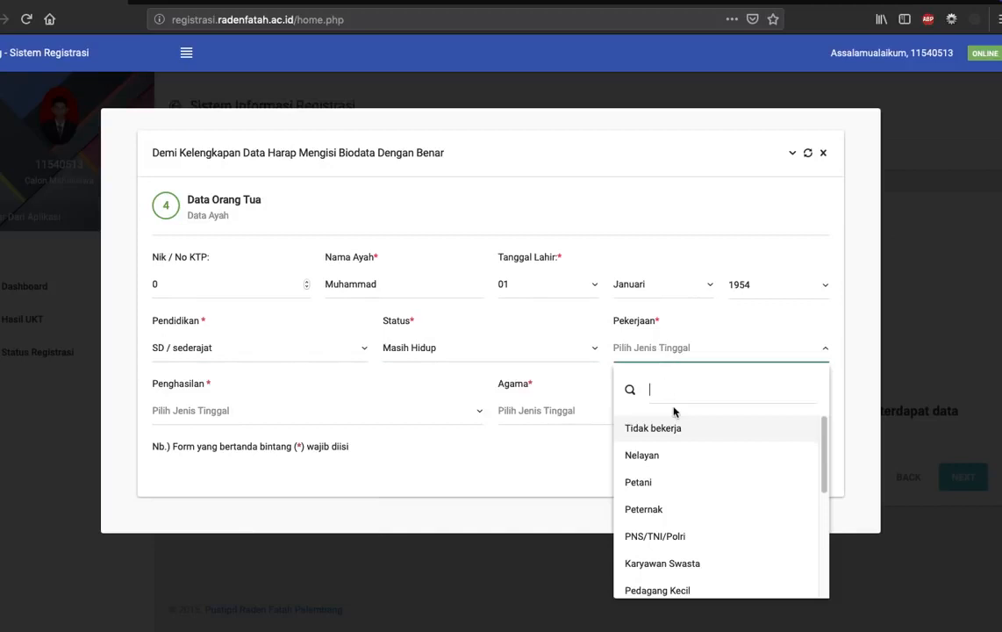
{"action": "left_click", "coordinate": [676, 481]}
{"action": "left_click", "coordinate": [419, 412]}
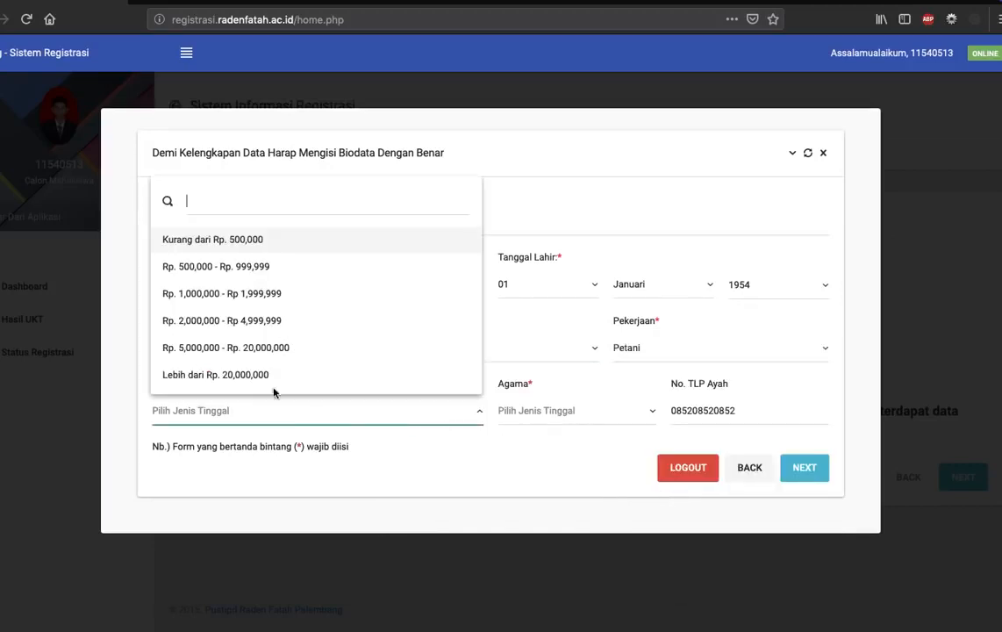
{"action": "left_click", "coordinate": [235, 294]}
Set the father's Agama to Islam and continue to the mother's data page.
{"action": "left_click", "coordinate": [552, 413]}
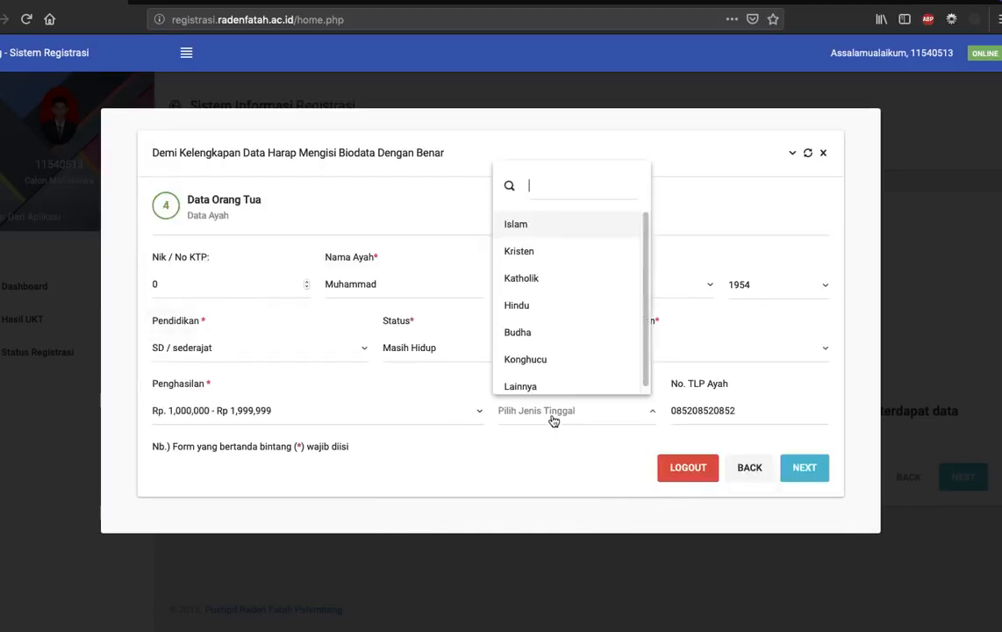
{"action": "left_click", "coordinate": [538, 226]}
{"action": "left_click", "coordinate": [772, 418]}
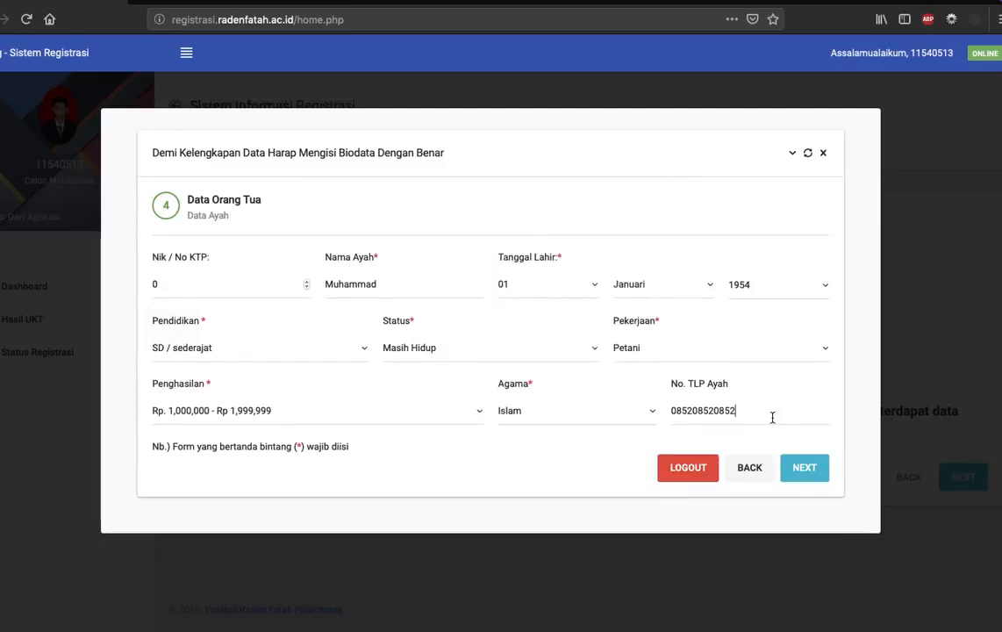
{"action": "left_click", "coordinate": [804, 467]}
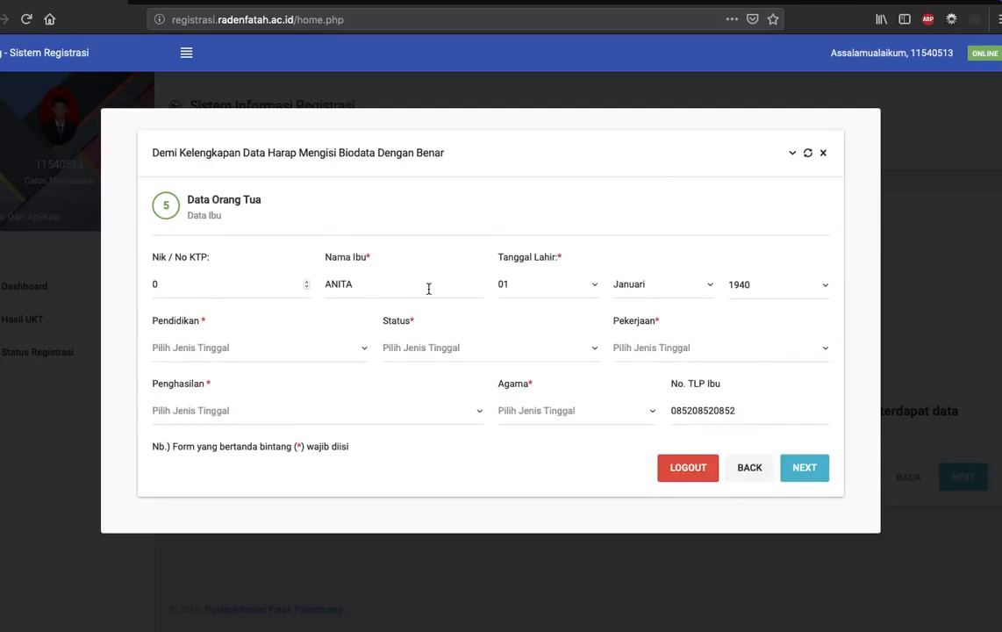
Set the year of the mother's Tanggal Lahir to her year of birth.
{"action": "left_click", "coordinate": [807, 289]}
{"action": "scroll", "coordinate": [795, 404], "scroll_direction": "down", "scroll_amount": 3}
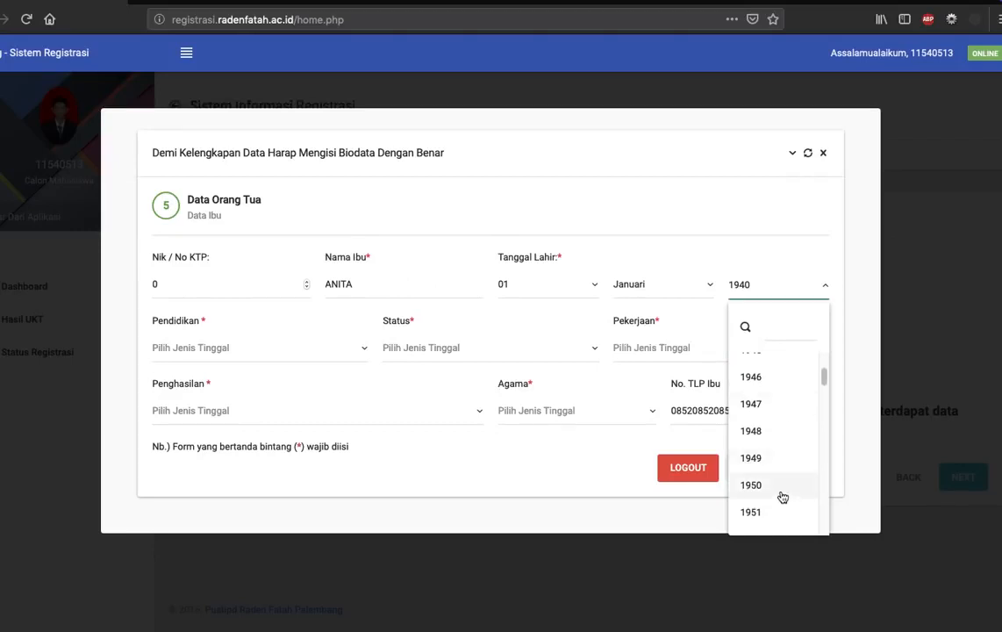
{"action": "scroll", "coordinate": [781, 498], "scroll_direction": "down", "scroll_amount": 1}
{"action": "left_click", "coordinate": [779, 500]}
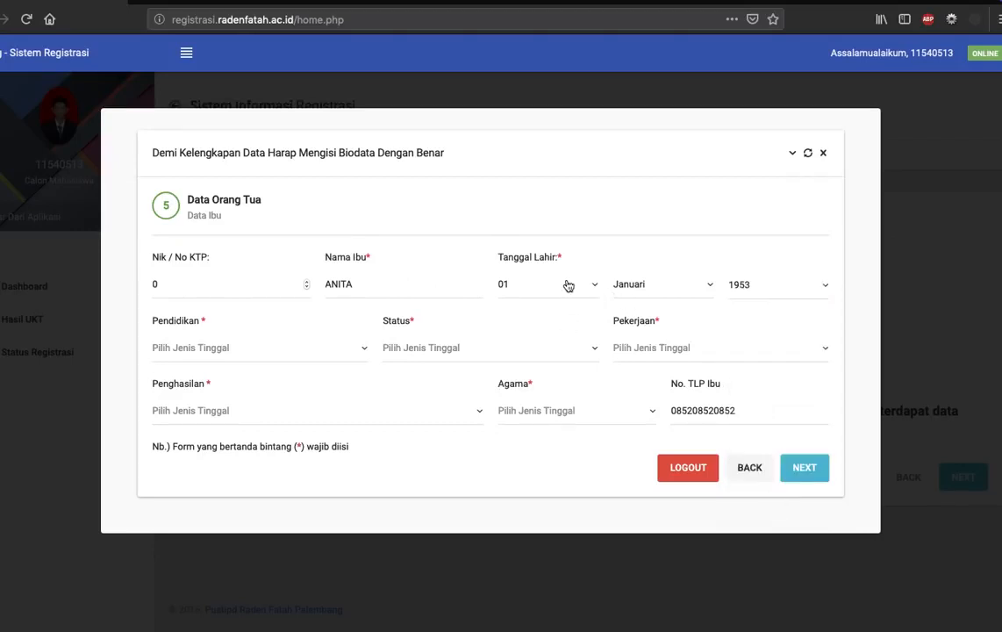
Set the mother's Pendidikan to SD / sederajat.
{"action": "left_click", "coordinate": [257, 351]}
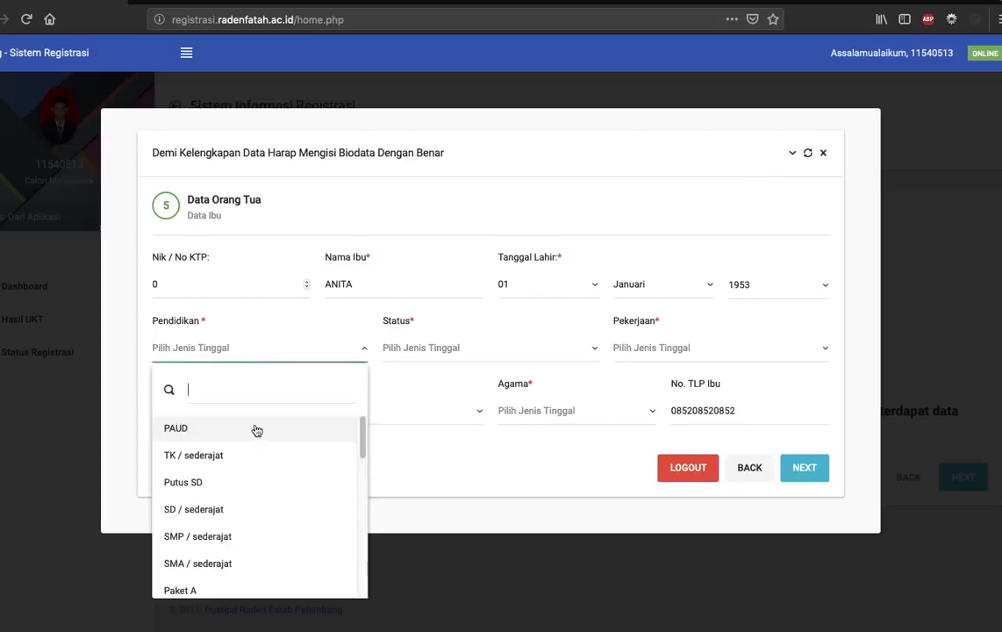
{"action": "left_click", "coordinate": [248, 481]}
{"action": "left_click", "coordinate": [224, 347]}
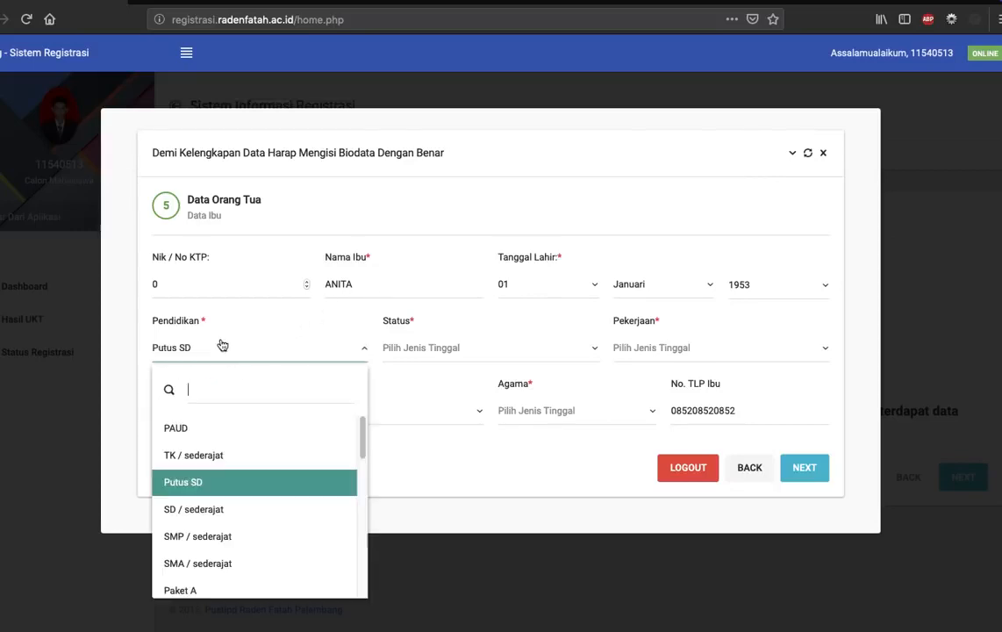
{"action": "left_click", "coordinate": [220, 507]}
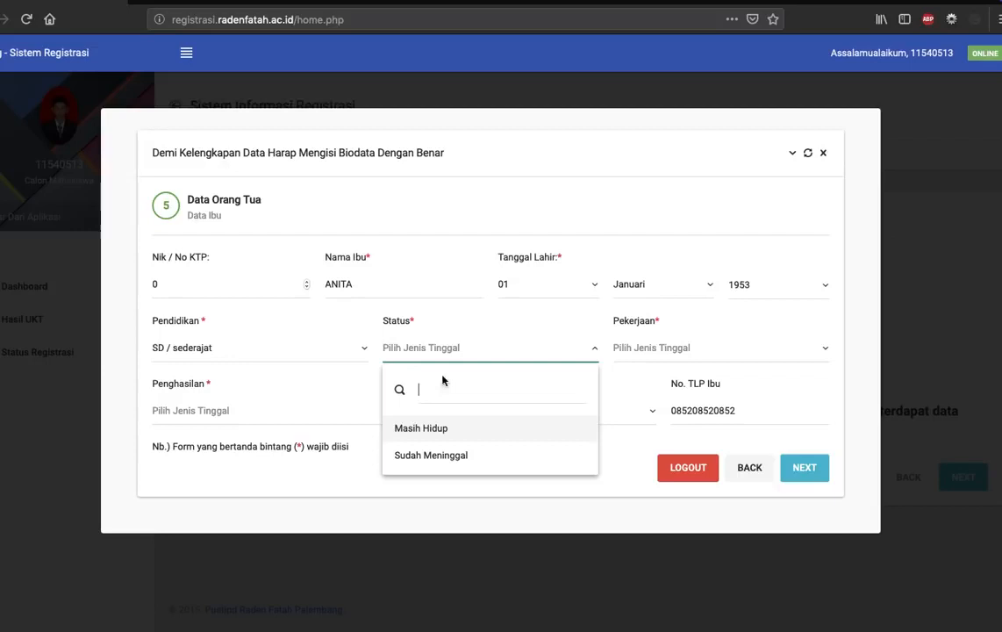
Set the mother's Status to Masih Hidup and her Pekerjaan to Tidak bekerja.
{"action": "left_click", "coordinate": [447, 428]}
{"action": "left_click", "coordinate": [693, 351]}
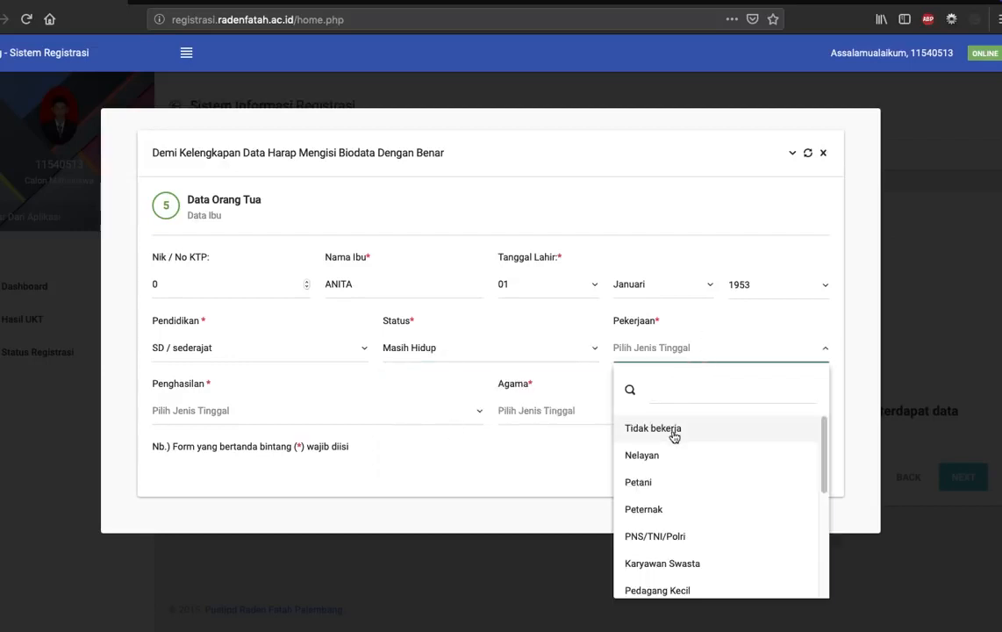
{"action": "left_click", "coordinate": [671, 430]}
Set the mother's Penghasilan to Kurang dari Rp. 500,000 and her Agama to Islam.
{"action": "left_click", "coordinate": [259, 412]}
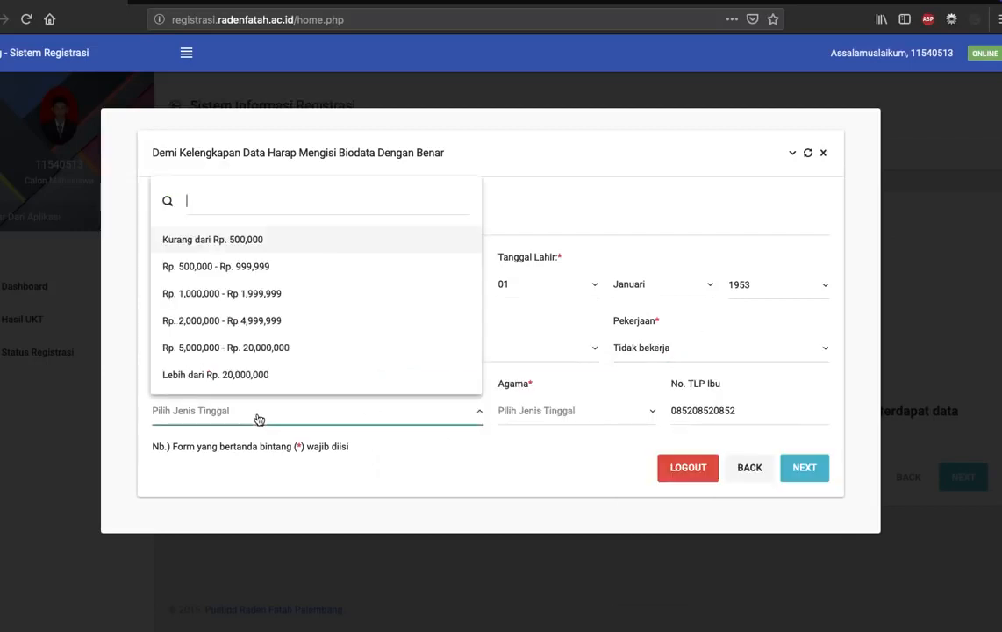
{"action": "left_click", "coordinate": [217, 239]}
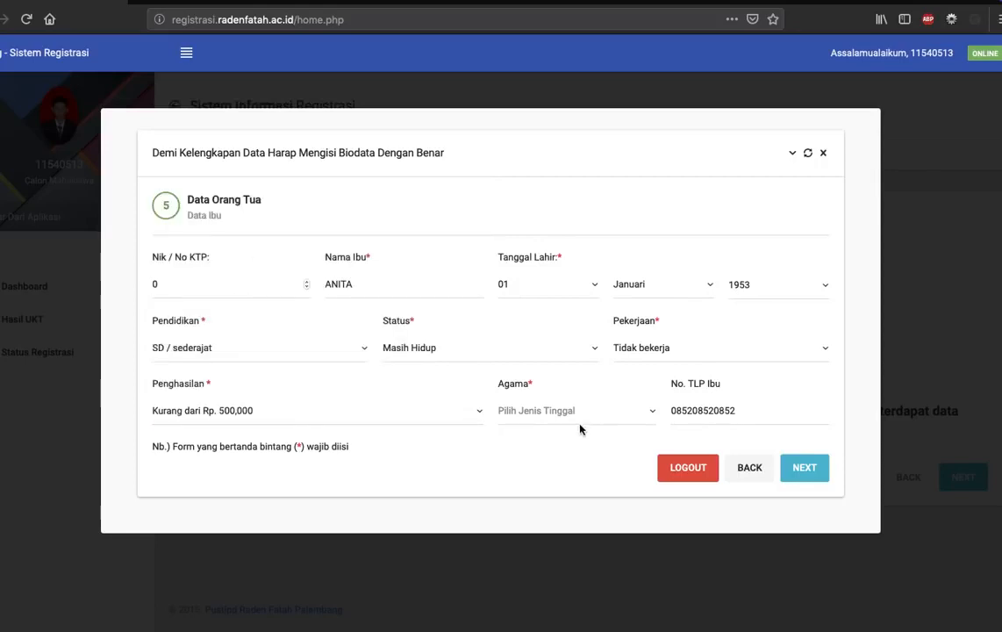
{"action": "left_click", "coordinate": [578, 423]}
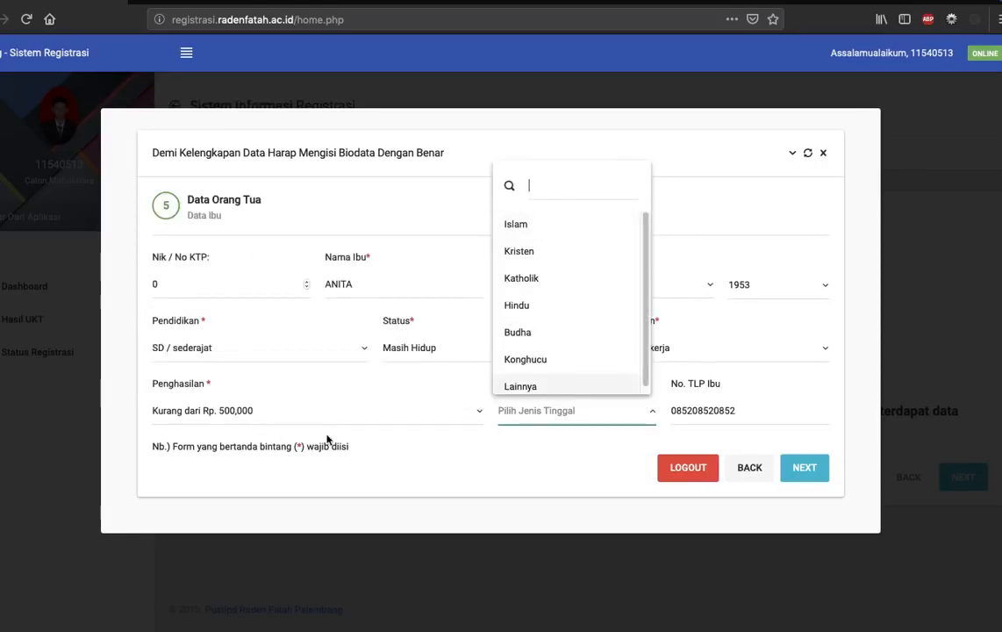
{"action": "left_click", "coordinate": [519, 232]}
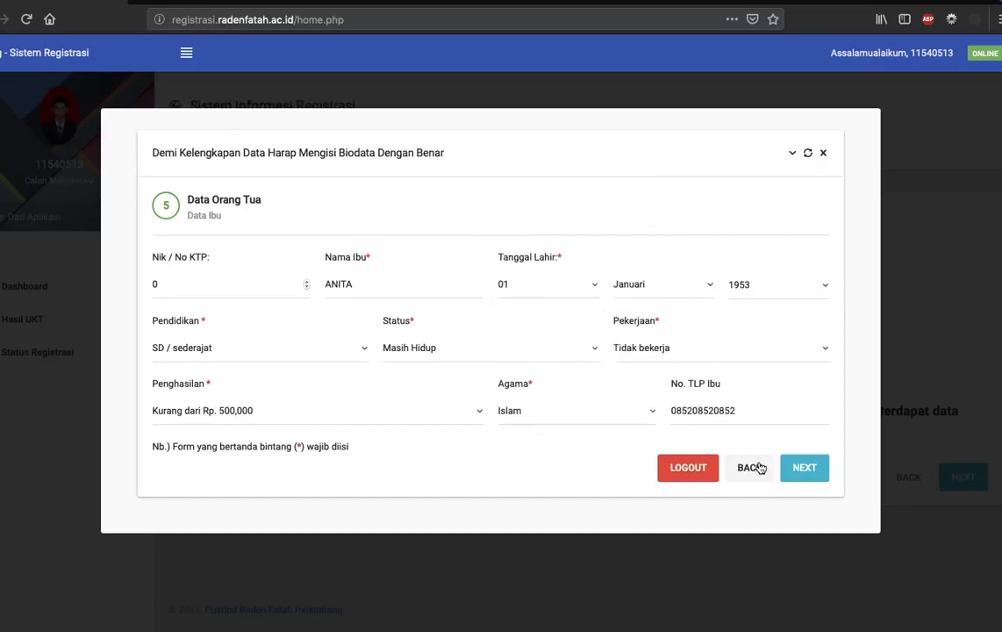
Submit the mother's data, attach the applicant's JPG photo from the Desktop as the Foto Formal, and submit the biodata.
{"action": "left_click", "coordinate": [819, 465]}
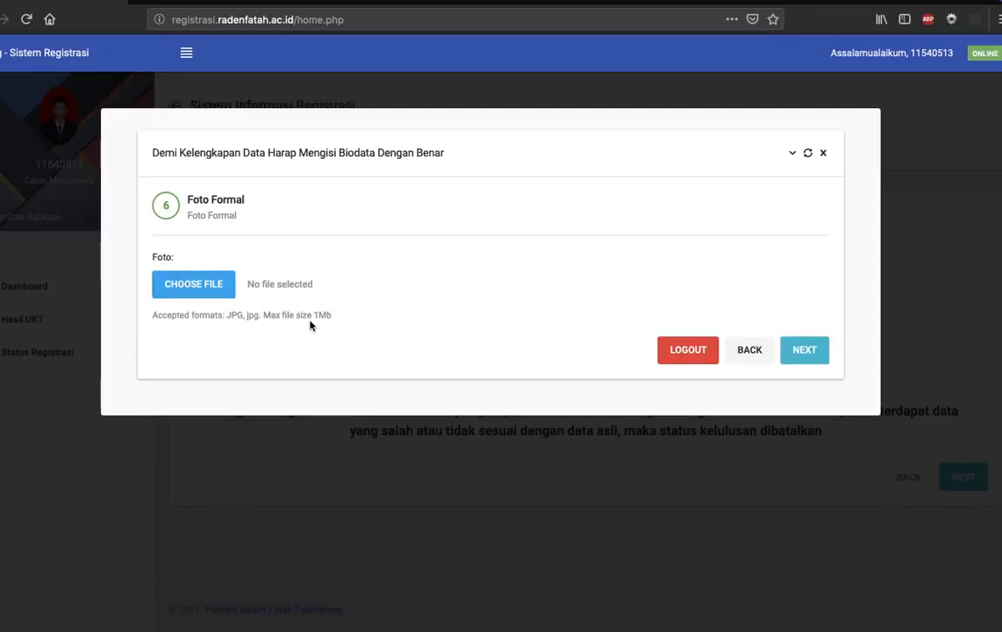
{"action": "left_click_drag", "start_coordinate": [332, 315], "coordinate": [233, 316]}
{"action": "left_click", "coordinate": [270, 354]}
{"action": "left_click", "coordinate": [250, 289]}
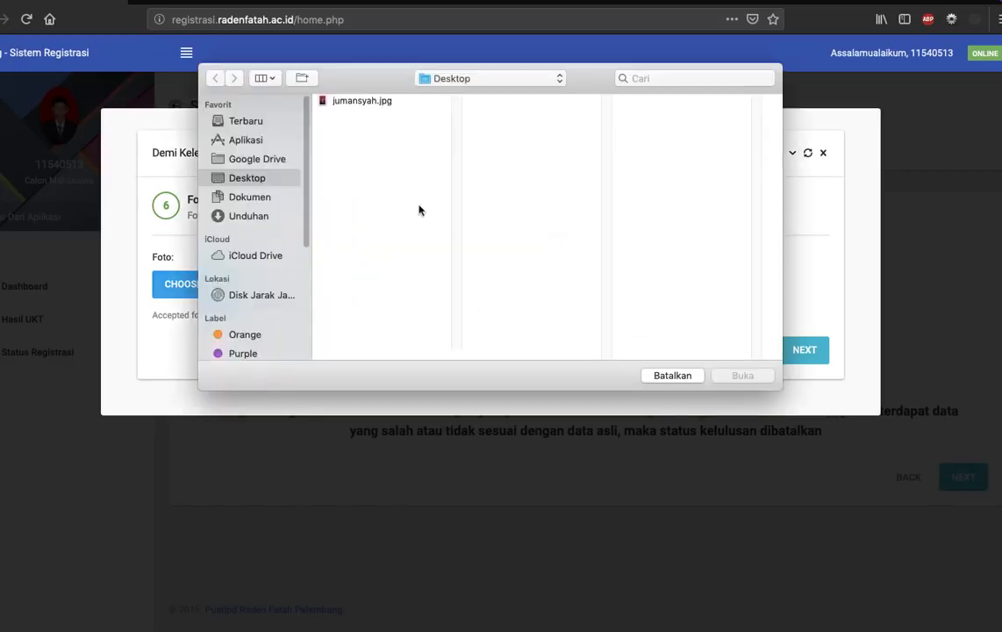
{"action": "left_click", "coordinate": [355, 101]}
{"action": "left_click", "coordinate": [742, 375]}
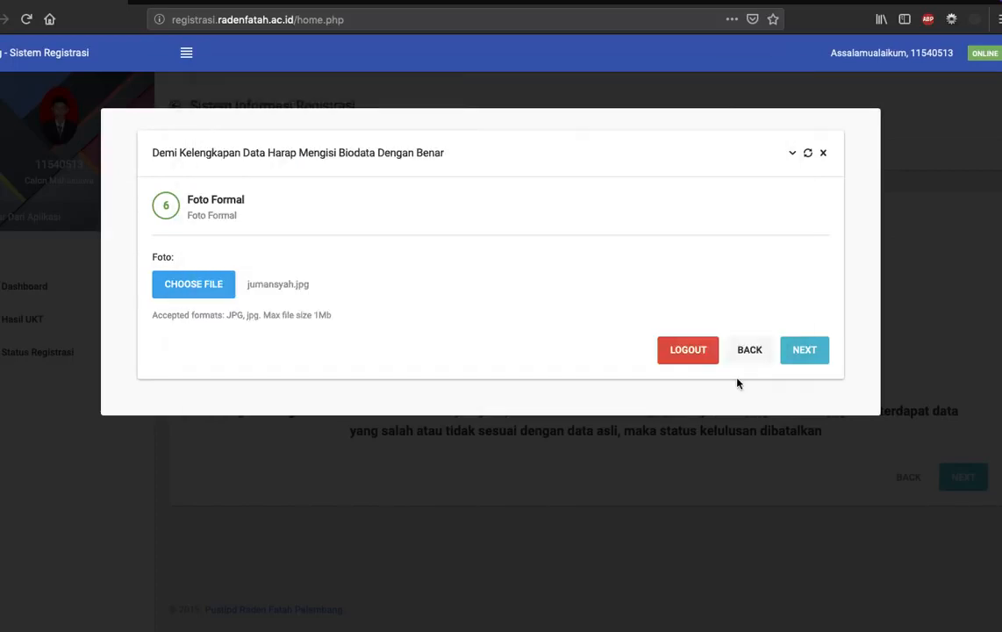
{"action": "left_click", "coordinate": [805, 350]}
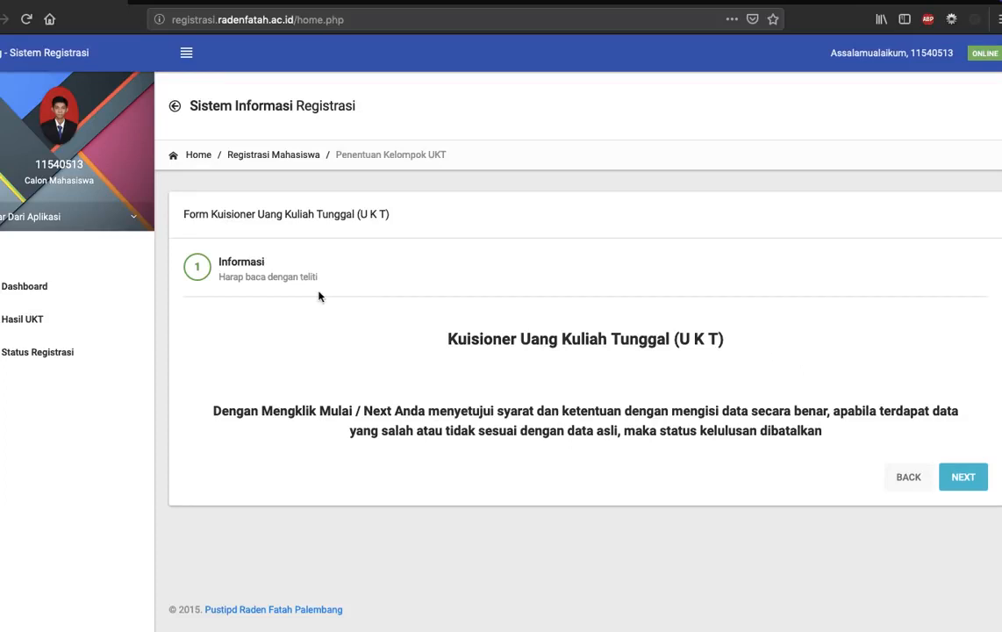
View the Status Registrasi page and return to the UKT questionnaire.
{"action": "left_click", "coordinate": [70, 360]}
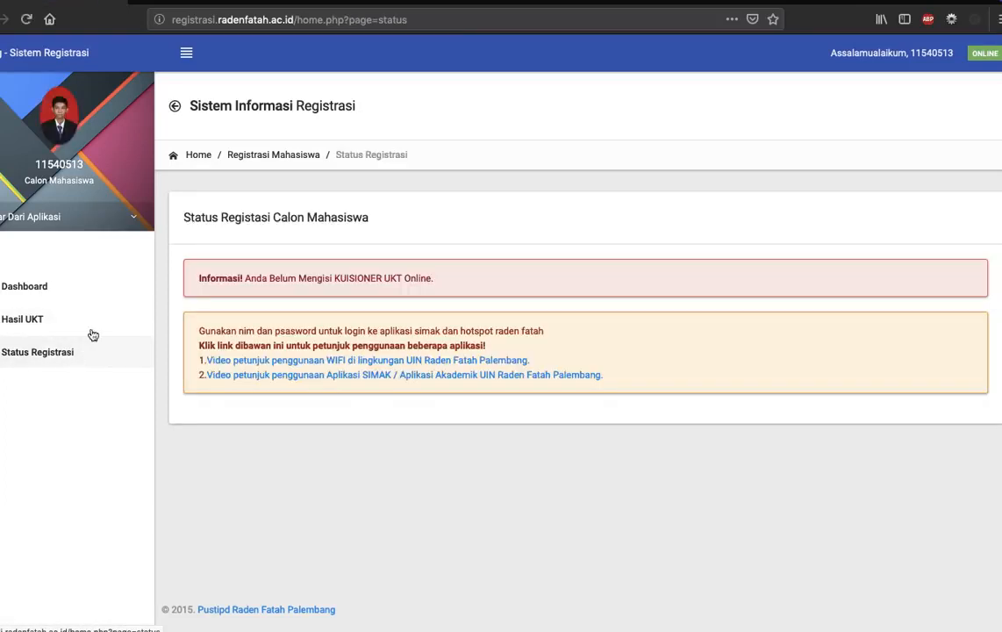
{"action": "left_click", "coordinate": [22, 322]}
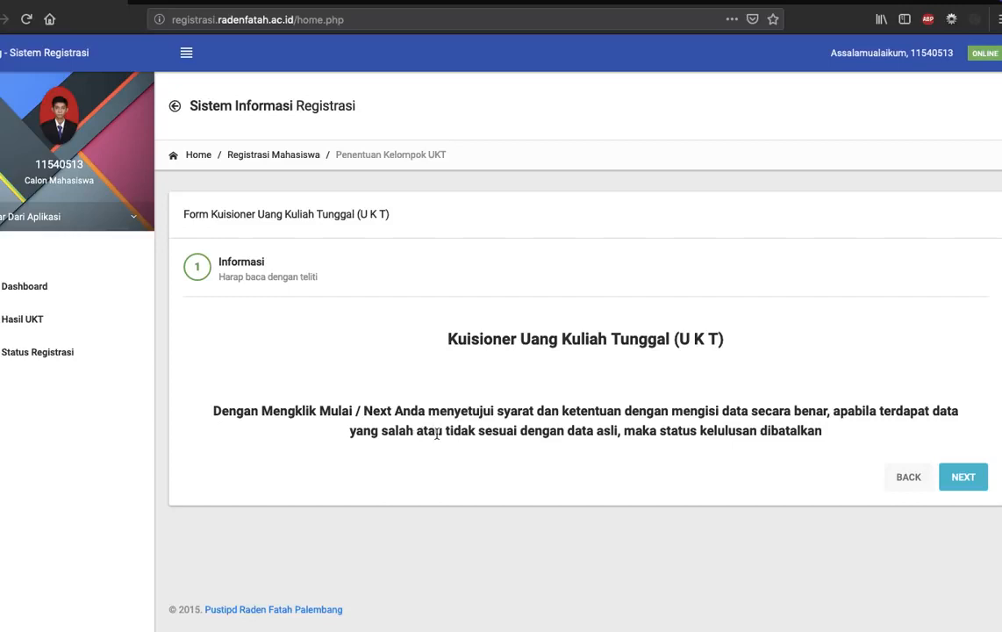
Accept the terms and start the Uang Kuliah Tunggal (UKT) questionnaire.
{"action": "triple_click", "coordinate": [799, 431]}
{"action": "left_click", "coordinate": [799, 431]}
{"action": "left_click", "coordinate": [962, 477]}
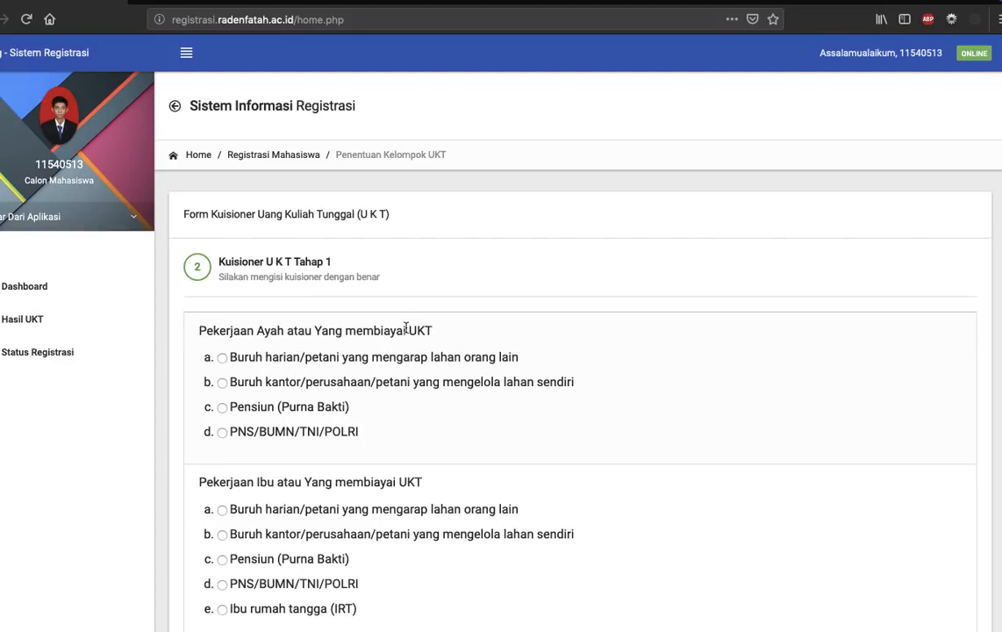
Answer Pekerjaan Ayah with Buruh kantor/perusahaan/petani yang mengelola lahan sendiri and Pekerjaan Ibu with Ibu rumah tangga (IRT).
{"action": "scroll", "coordinate": [405, 329], "scroll_direction": "down", "scroll_amount": 3}
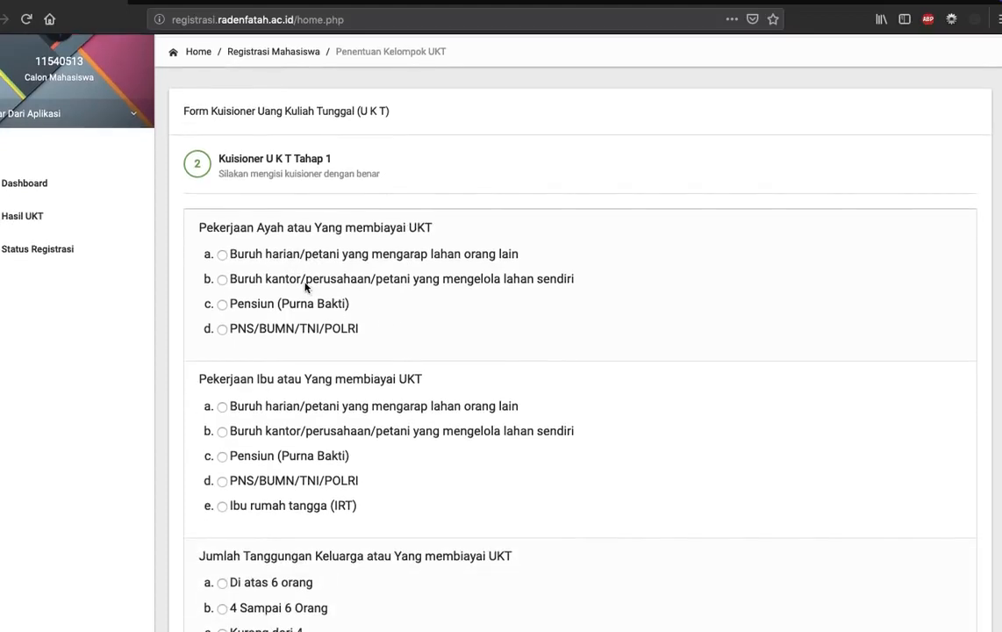
{"action": "left_click", "coordinate": [304, 282]}
{"action": "scroll", "coordinate": [304, 283], "scroll_direction": "down", "scroll_amount": 3}
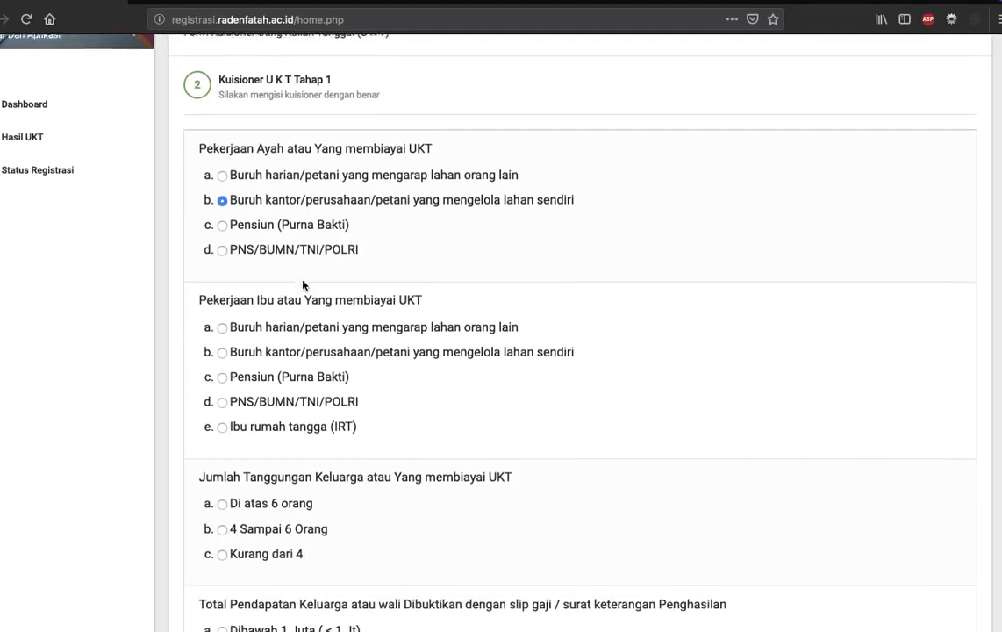
{"action": "left_click", "coordinate": [298, 414]}
Answer Jumlah Tanggungan Keluarga with Kurang dari 4 and Total Pendapatan Keluarga with 1 S/d 3 Juta.
{"action": "scroll", "coordinate": [301, 415], "scroll_direction": "down", "scroll_amount": 3}
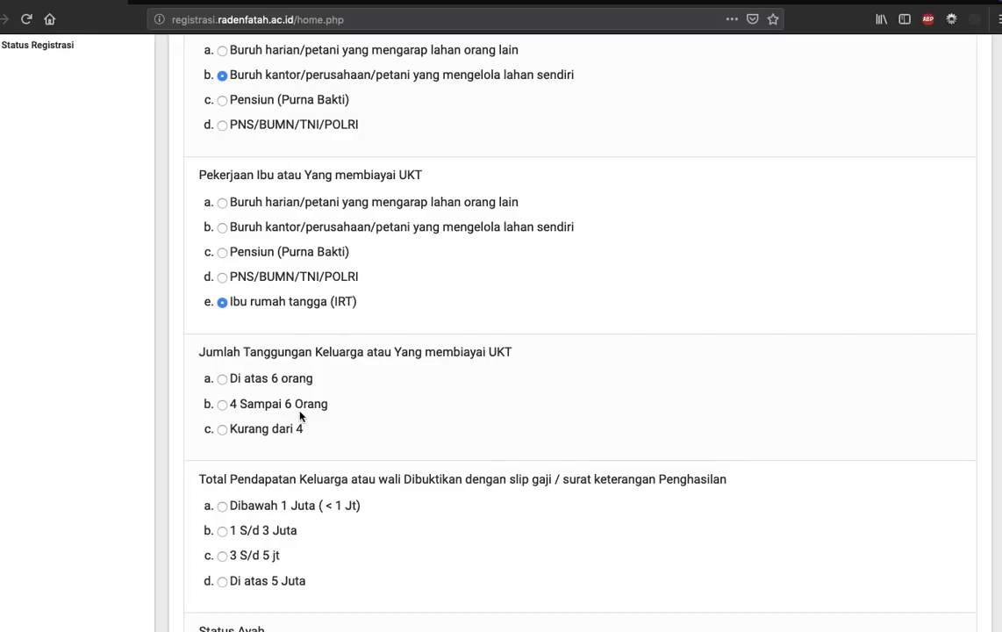
{"action": "left_click", "coordinate": [285, 433]}
{"action": "scroll", "coordinate": [412, 401], "scroll_direction": "down", "scroll_amount": 3}
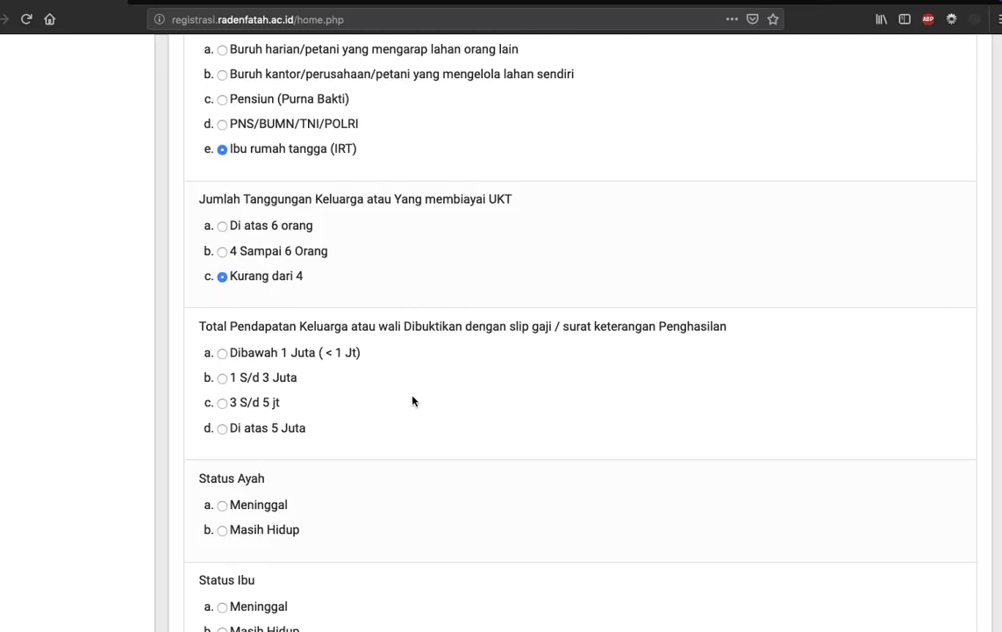
{"action": "left_click", "coordinate": [236, 387]}
Set Status Ayah and Status Ibu to Masih Hidup and continue to the housing questions.
{"action": "scroll", "coordinate": [347, 423], "scroll_direction": "down", "scroll_amount": 3}
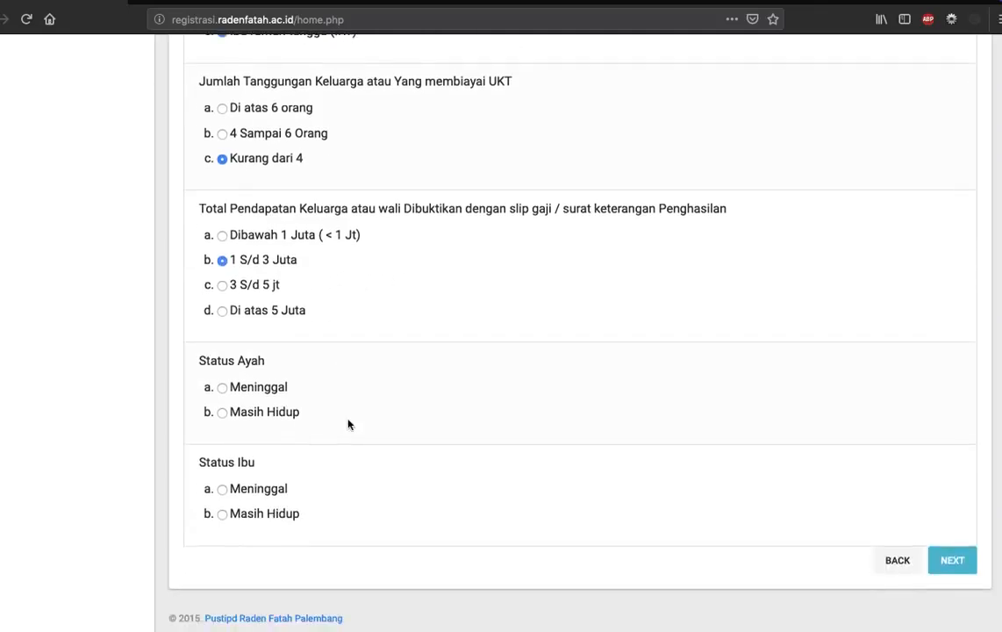
{"action": "left_click", "coordinate": [237, 414]}
{"action": "left_click", "coordinate": [263, 514]}
{"action": "left_click", "coordinate": [961, 563]}
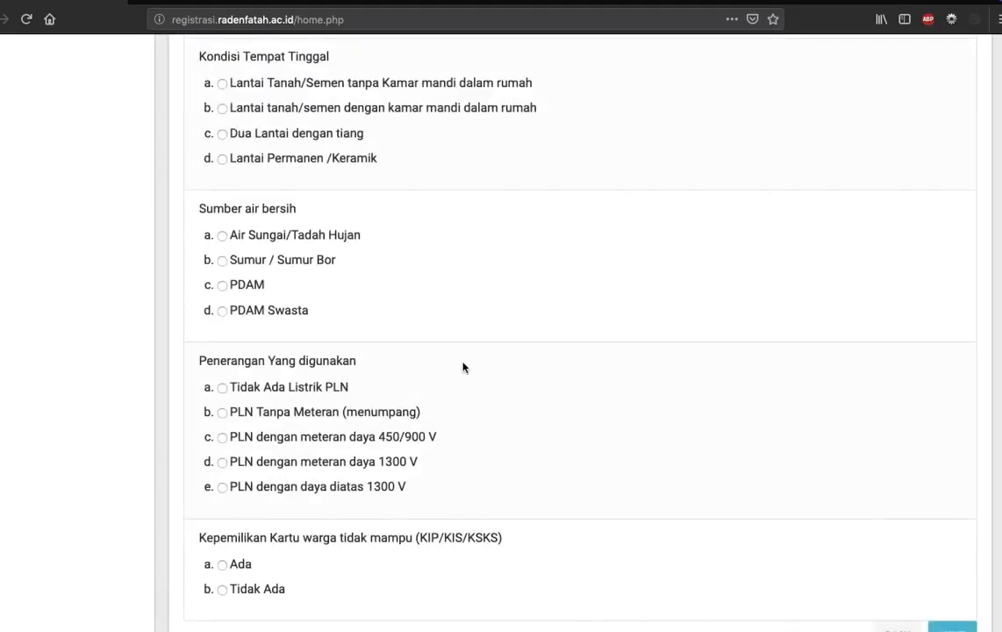
Answer Status Tempat Tinggal with Rumah Sendiri and Luas Tempat Tinggal with 45 M2.
{"action": "scroll", "coordinate": [464, 366], "scroll_direction": "up", "scroll_amount": 4}
{"action": "scroll", "coordinate": [463, 366], "scroll_direction": "up", "scroll_amount": 3}
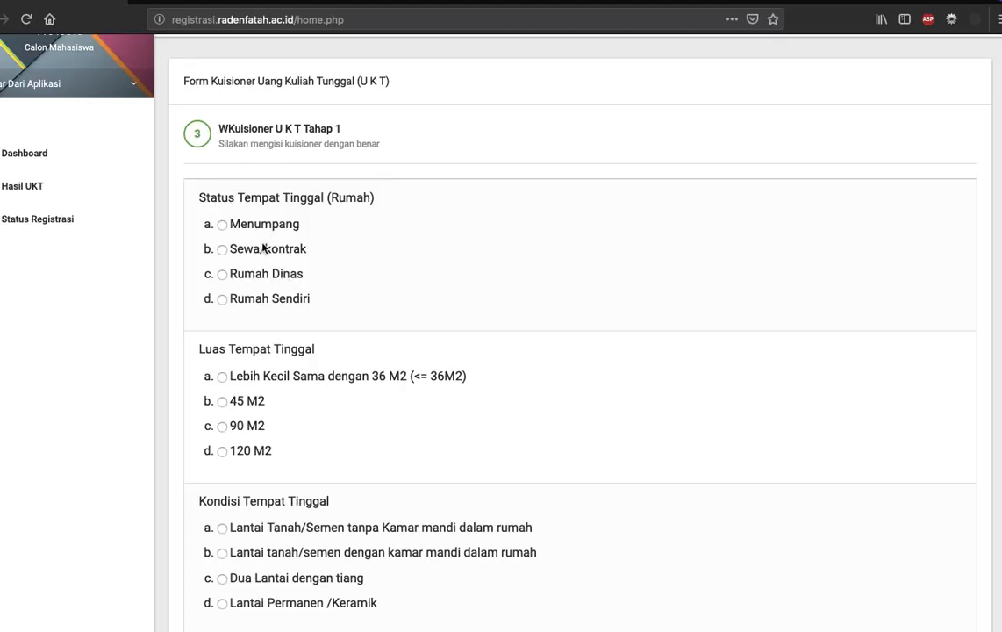
{"action": "left_click", "coordinate": [276, 301]}
{"action": "scroll", "coordinate": [277, 301], "scroll_direction": "down", "scroll_amount": 2}
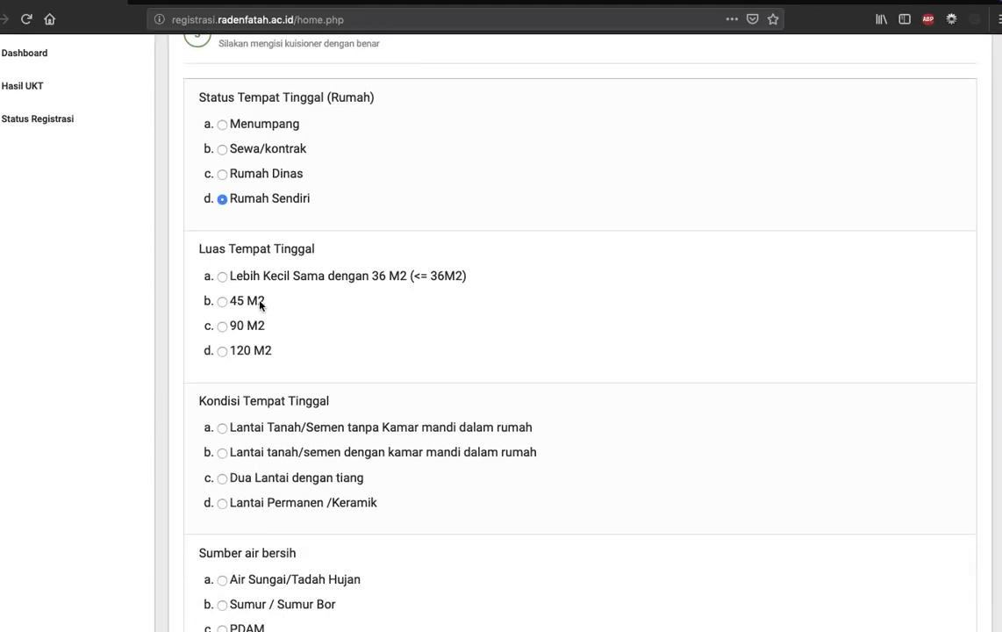
{"action": "left_click", "coordinate": [260, 303]}
Answer Kondisi Tempat Tinggal with Lantai tanah/semen dengan kamar mandi dalam rumah and Sumber air bersih with Sumur / Sumur Bor.
{"action": "scroll", "coordinate": [259, 304], "scroll_direction": "down", "scroll_amount": 2}
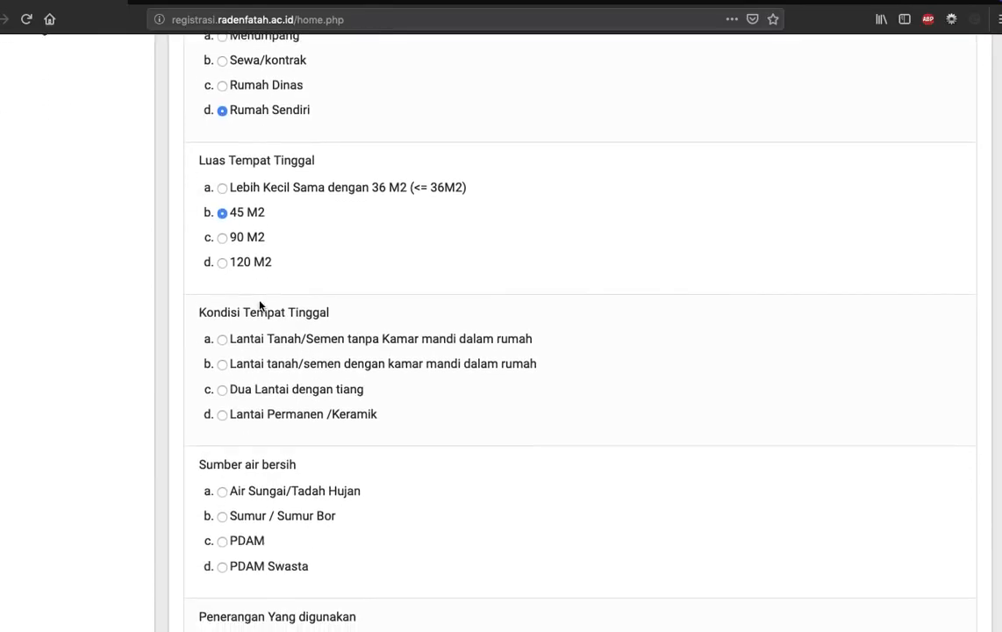
{"action": "left_click", "coordinate": [281, 371]}
{"action": "scroll", "coordinate": [281, 372], "scroll_direction": "down", "scroll_amount": 3}
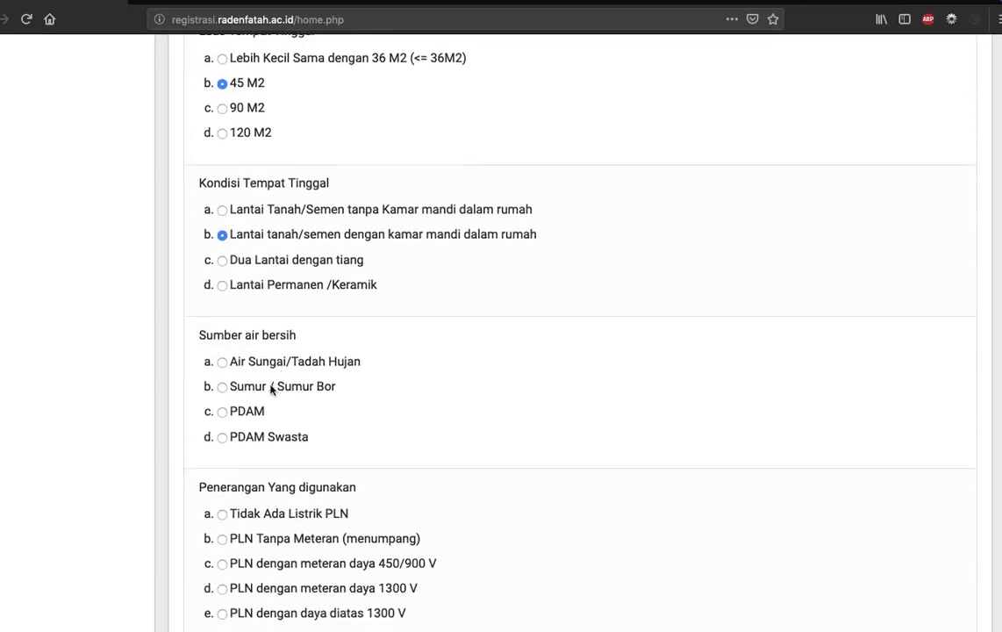
{"action": "left_click", "coordinate": [262, 392]}
Set Penerangan to PLN dengan meteran daya 450/900 V and Kepemilikan Kartu warga tidak mampu to Tidak Ada, and continue to the closing page.
{"action": "scroll", "coordinate": [262, 395], "scroll_direction": "down", "scroll_amount": 3}
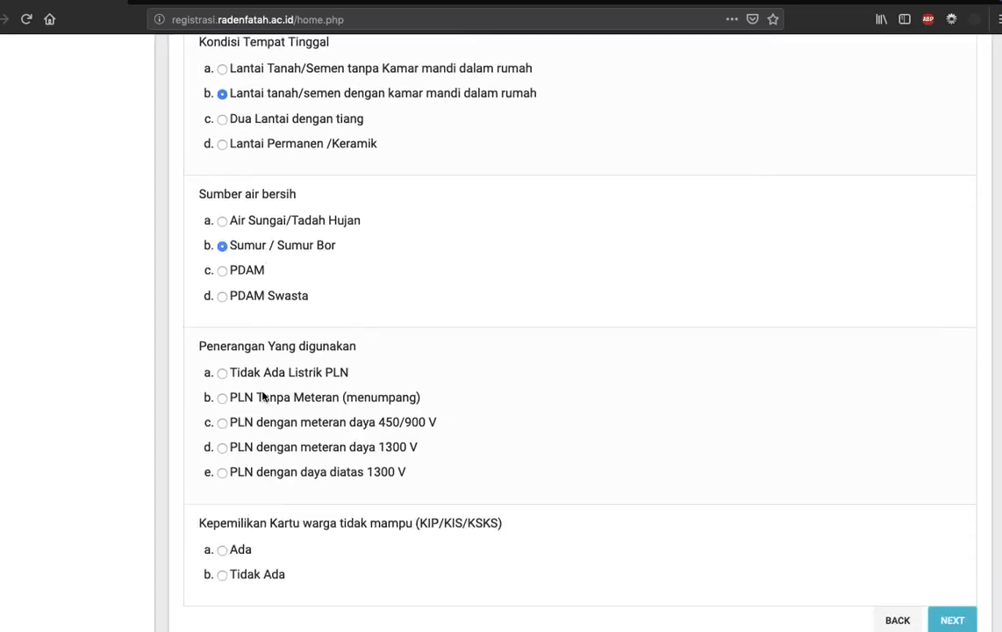
{"action": "left_click", "coordinate": [265, 425]}
{"action": "scroll", "coordinate": [265, 428], "scroll_direction": "down", "scroll_amount": 1}
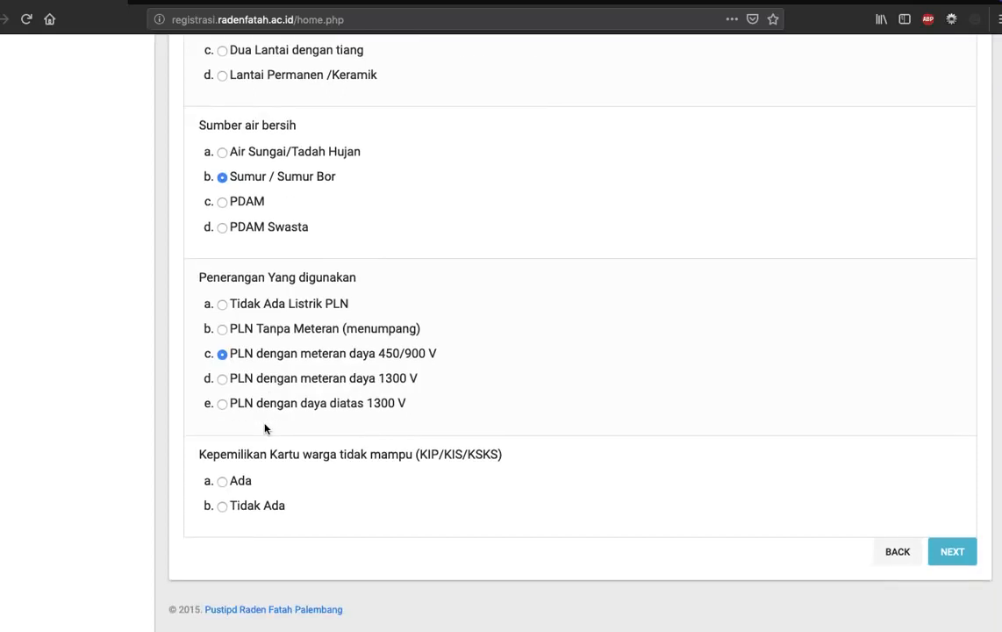
{"action": "left_click", "coordinate": [253, 507]}
{"action": "left_click", "coordinate": [957, 559]}
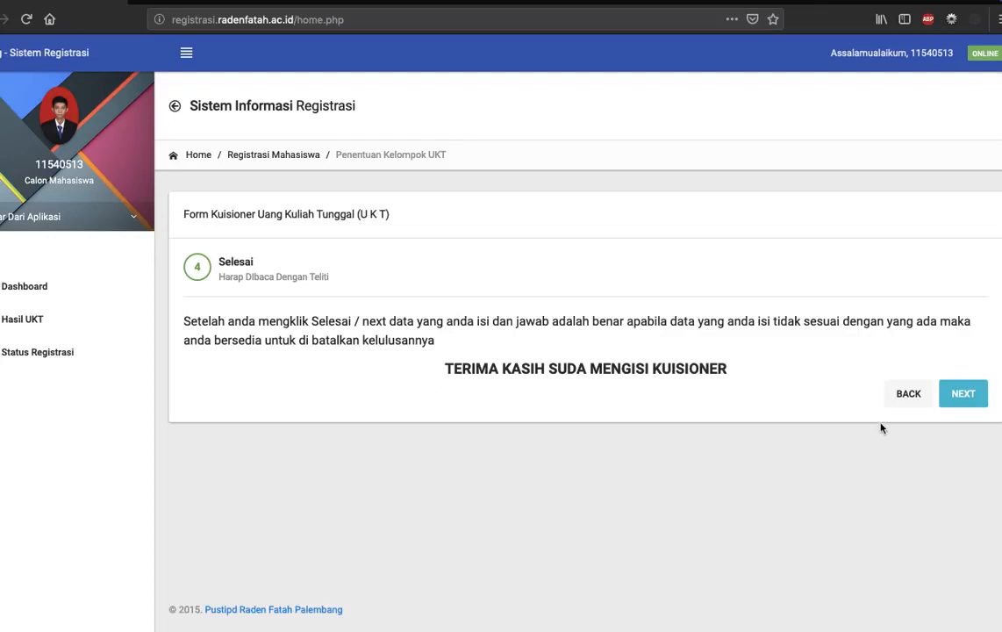
Go back through both UKT questionnaire sections to review the chosen answers, and return to the Selesai page.
{"action": "left_click", "coordinate": [904, 402]}
{"action": "scroll", "coordinate": [769, 351], "scroll_direction": "down", "scroll_amount": 10}
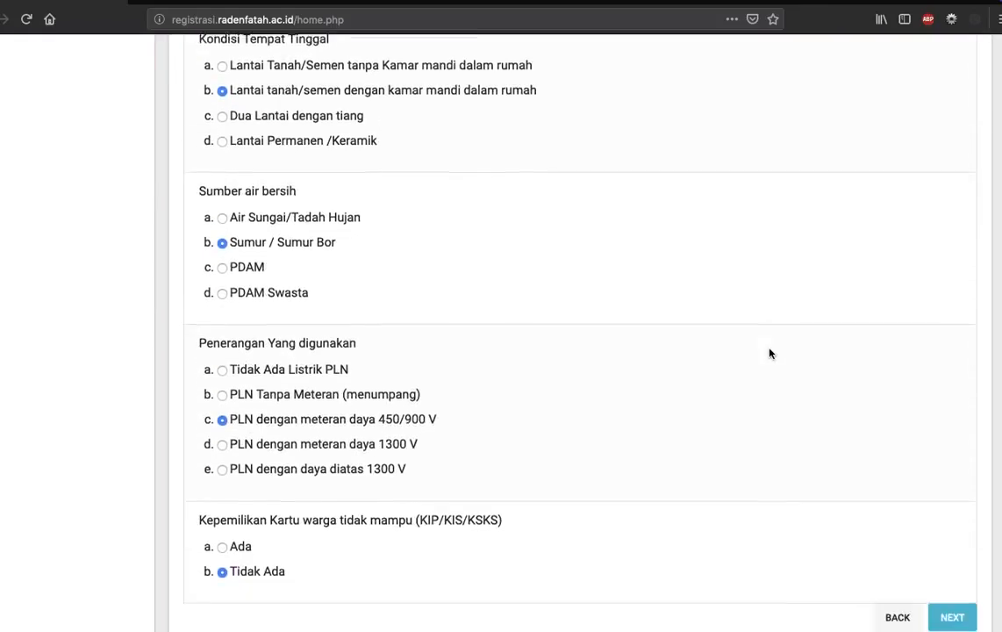
{"action": "left_click", "coordinate": [893, 555]}
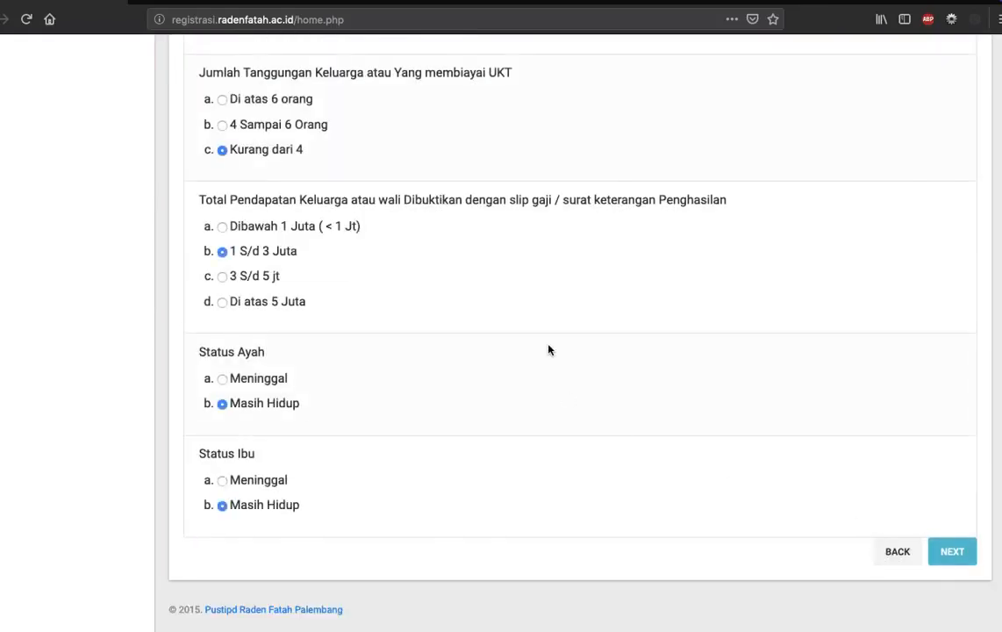
{"action": "scroll", "coordinate": [549, 350], "scroll_direction": "down", "scroll_amount": 6}
{"action": "scroll", "coordinate": [725, 515], "scroll_direction": "up", "scroll_amount": 3}
{"action": "scroll", "coordinate": [725, 515], "scroll_direction": "up", "scroll_amount": 2}
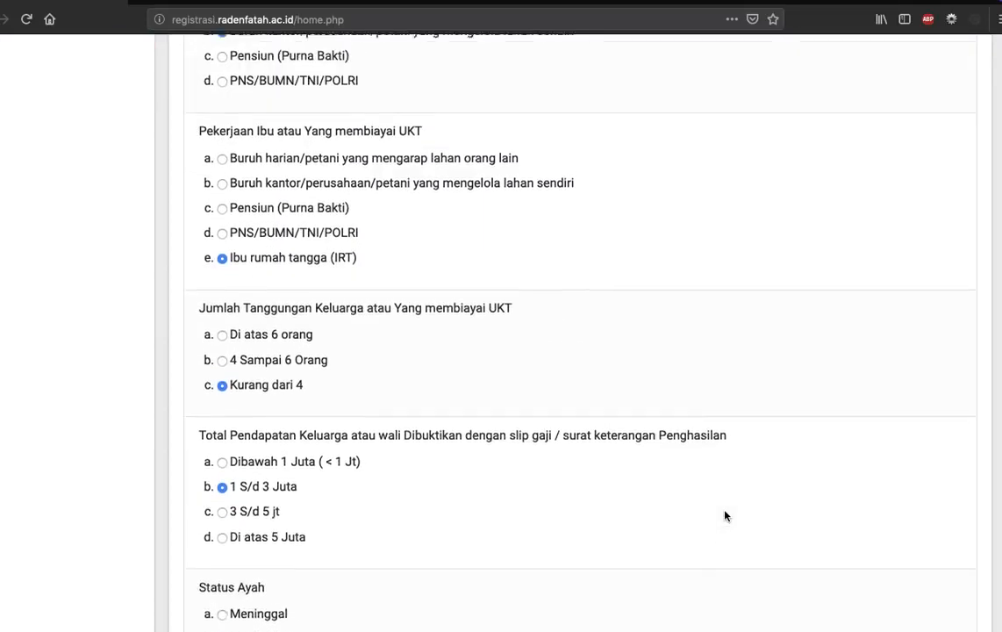
{"action": "scroll", "coordinate": [725, 515], "scroll_direction": "down", "scroll_amount": 5}
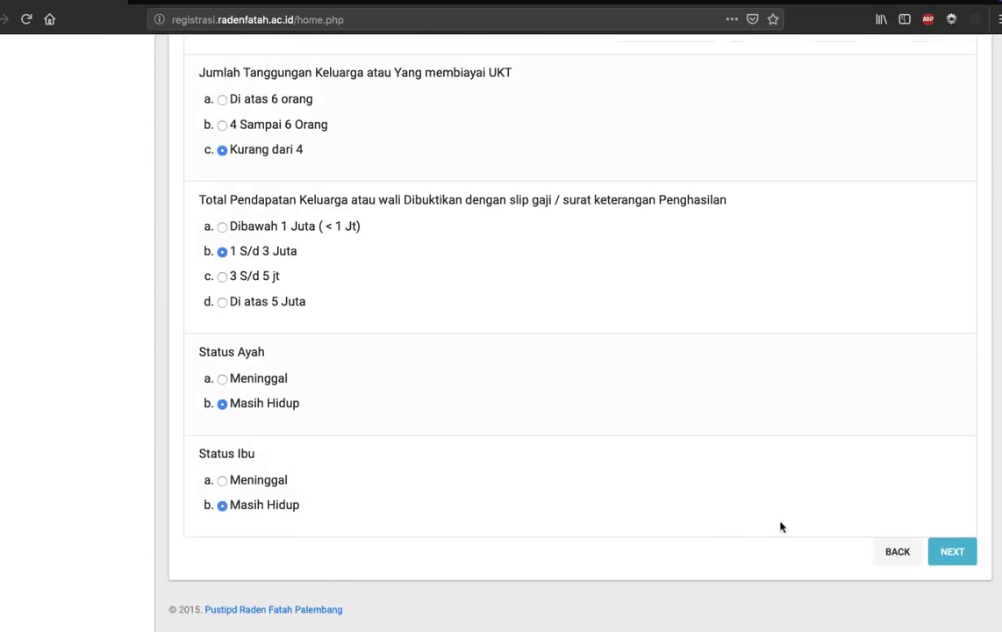
{"action": "left_click", "coordinate": [951, 558]}
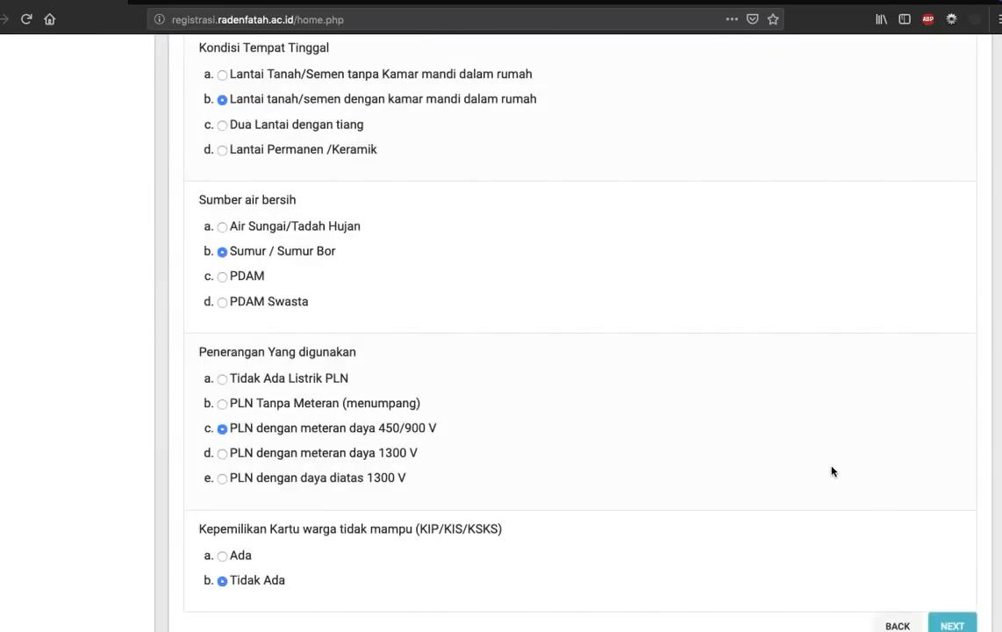
{"action": "scroll", "coordinate": [831, 469], "scroll_direction": "down", "scroll_amount": 2}
{"action": "left_click", "coordinate": [946, 551]}
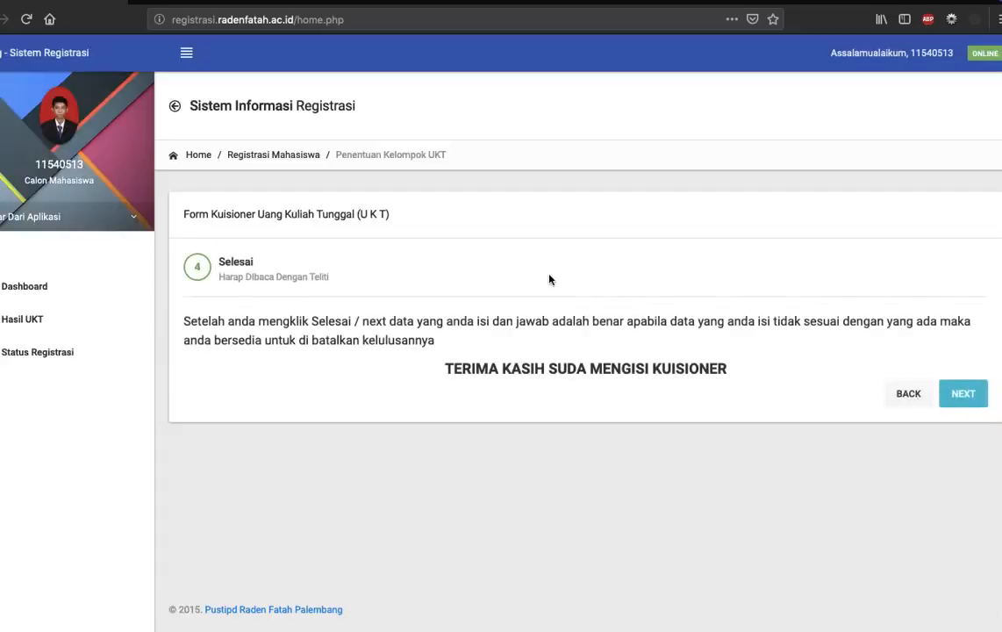
Submit the finished UKT questionnaire and open the Hasil Verifikasi UKT document.
{"action": "left_click", "coordinate": [963, 393]}
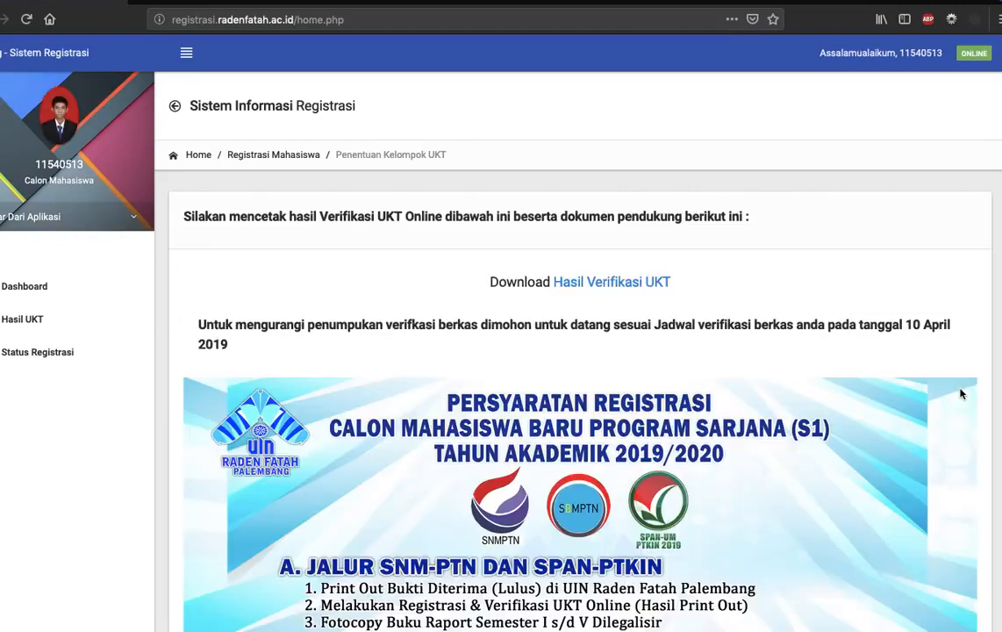
{"action": "left_click", "coordinate": [577, 283]}
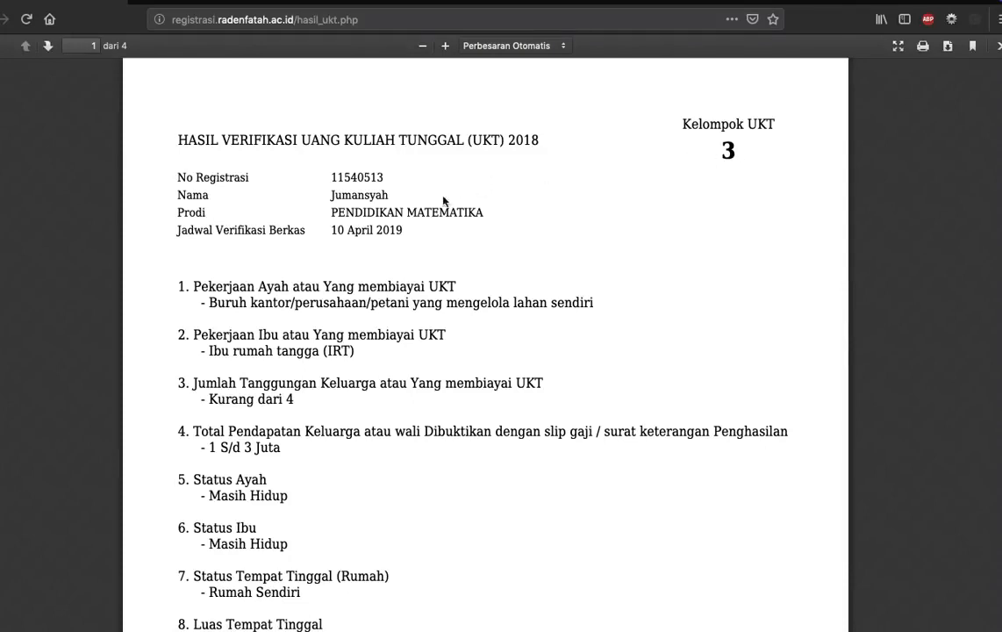
Examine the applicant's details and the Jadwal Verifikasi Berkas date in the UKT verification document.
{"action": "scroll", "coordinate": [423, 214], "scroll_direction": "down", "scroll_amount": 1}
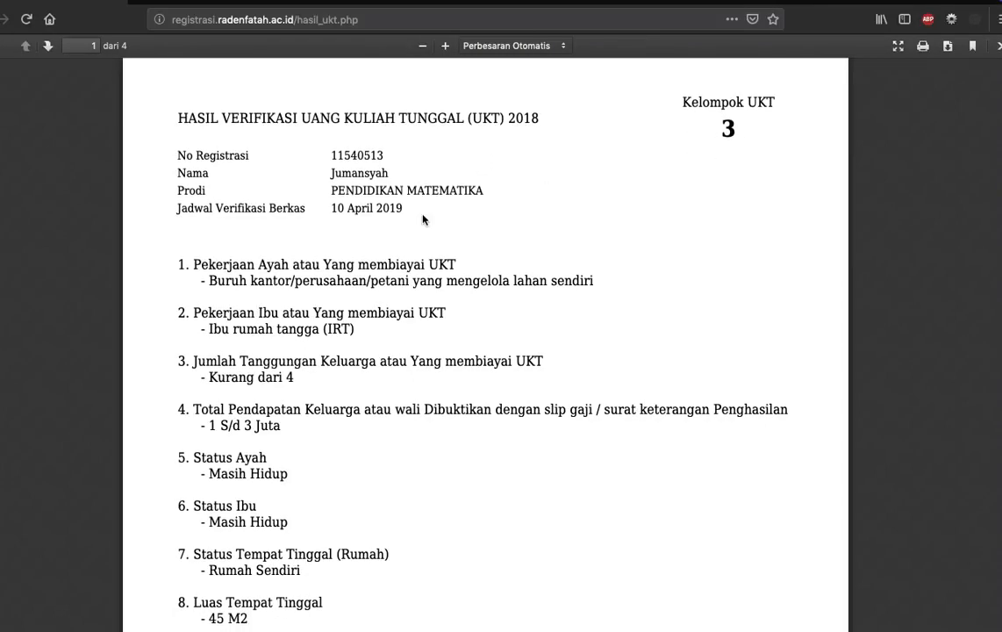
{"action": "scroll", "coordinate": [423, 217], "scroll_direction": "up", "scroll_amount": 1}
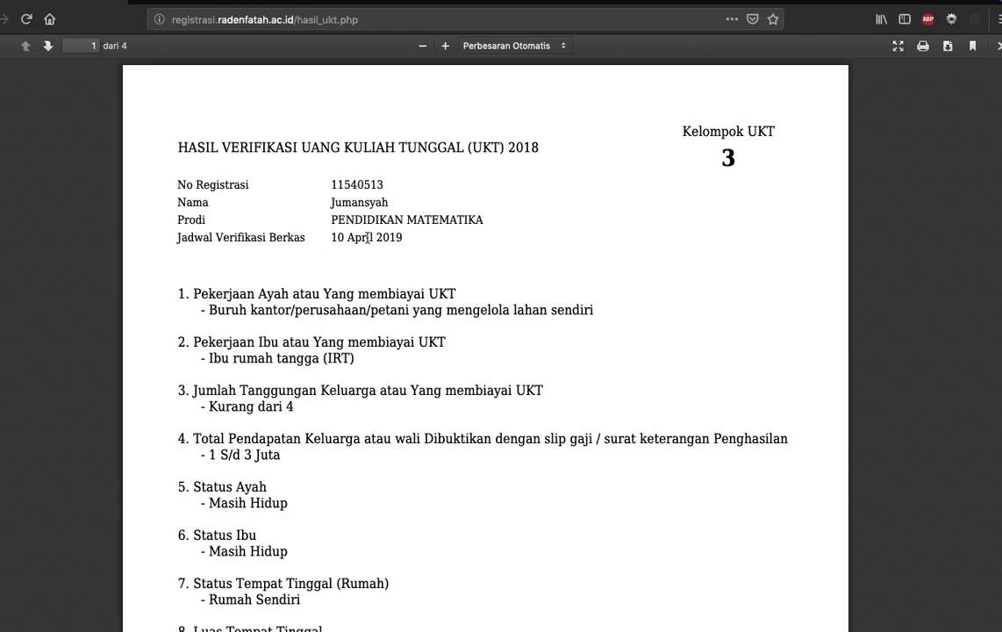
{"action": "double_click", "coordinate": [367, 237]}
{"action": "left_click", "coordinate": [446, 253]}
Return to the UKT results page and read the registration requirements for both admission paths.
{"action": "key", "text": "super+Left"}
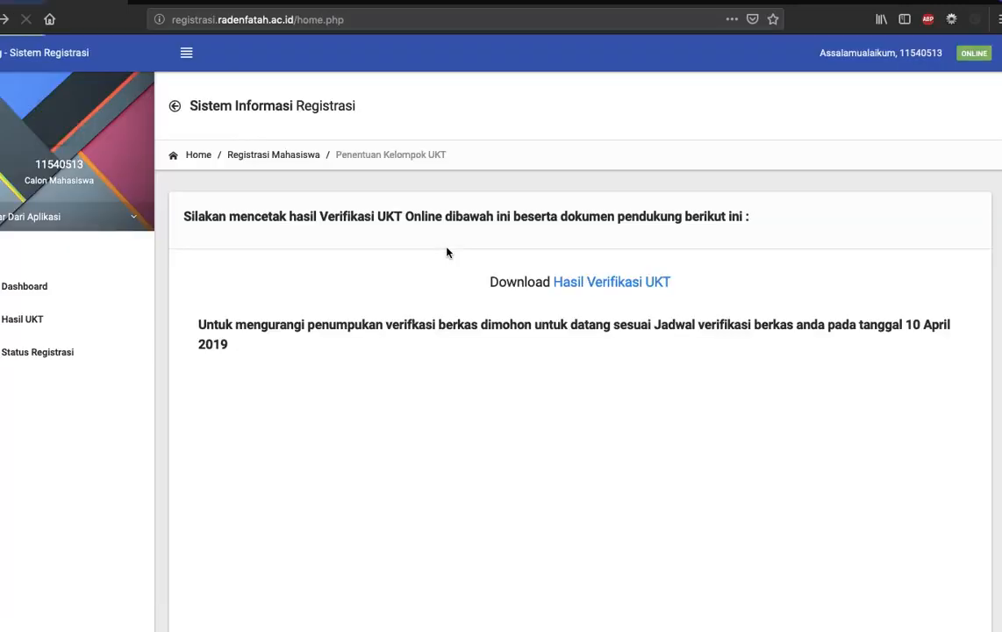
{"action": "scroll", "coordinate": [573, 360], "scroll_direction": "down", "scroll_amount": 2}
{"action": "scroll", "coordinate": [572, 360], "scroll_direction": "down", "scroll_amount": 5}
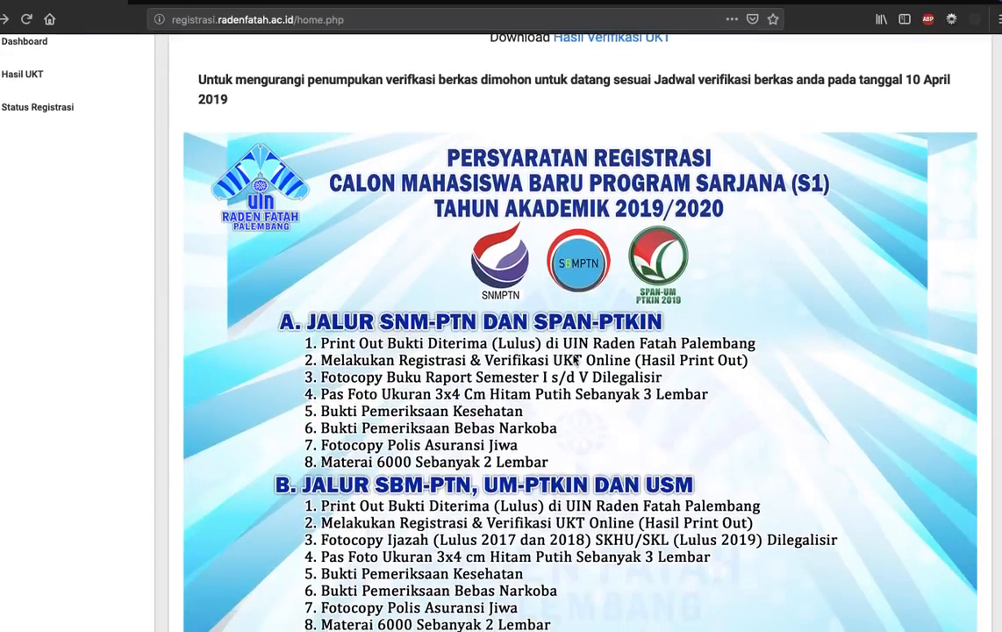
{"action": "scroll", "coordinate": [574, 360], "scroll_direction": "down", "scroll_amount": 1}
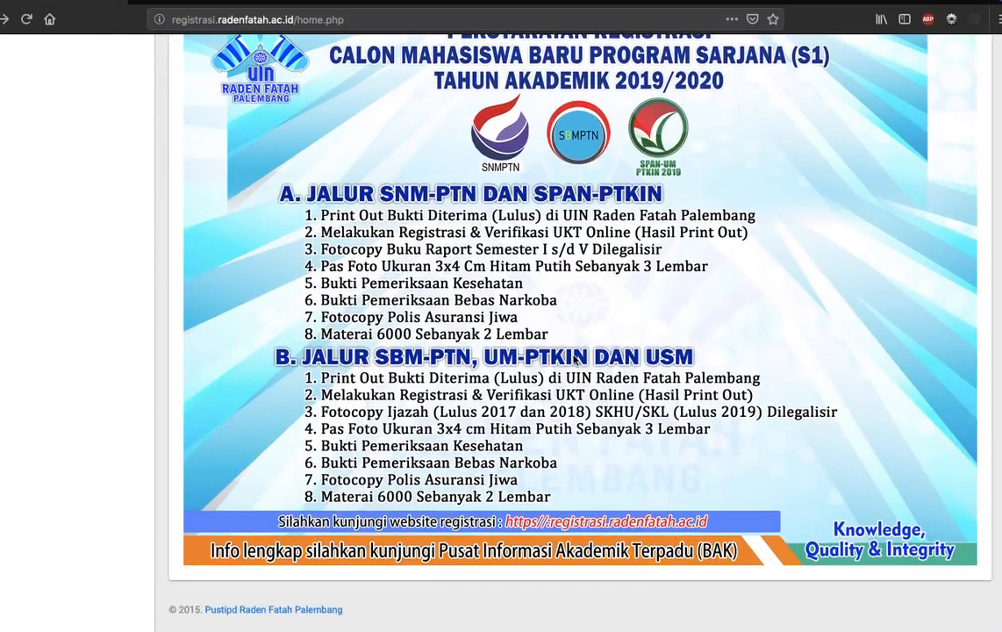
{"action": "scroll", "coordinate": [573, 360], "scroll_direction": "up", "scroll_amount": 6}
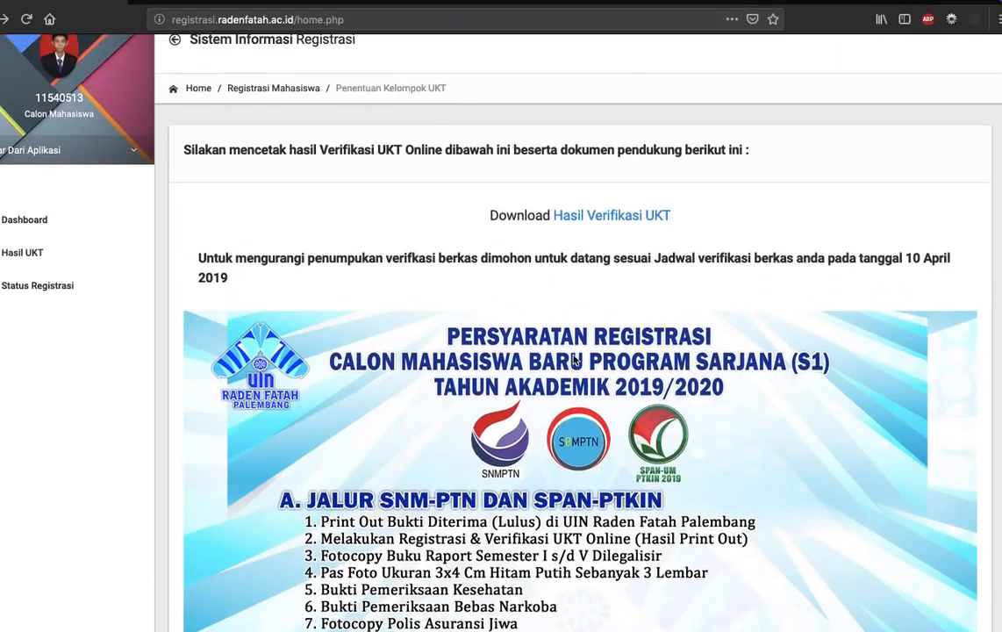
Read the Informasi notice on the Status Registrasi page and reopen the Hasil UKT page.
{"action": "left_click", "coordinate": [65, 297]}
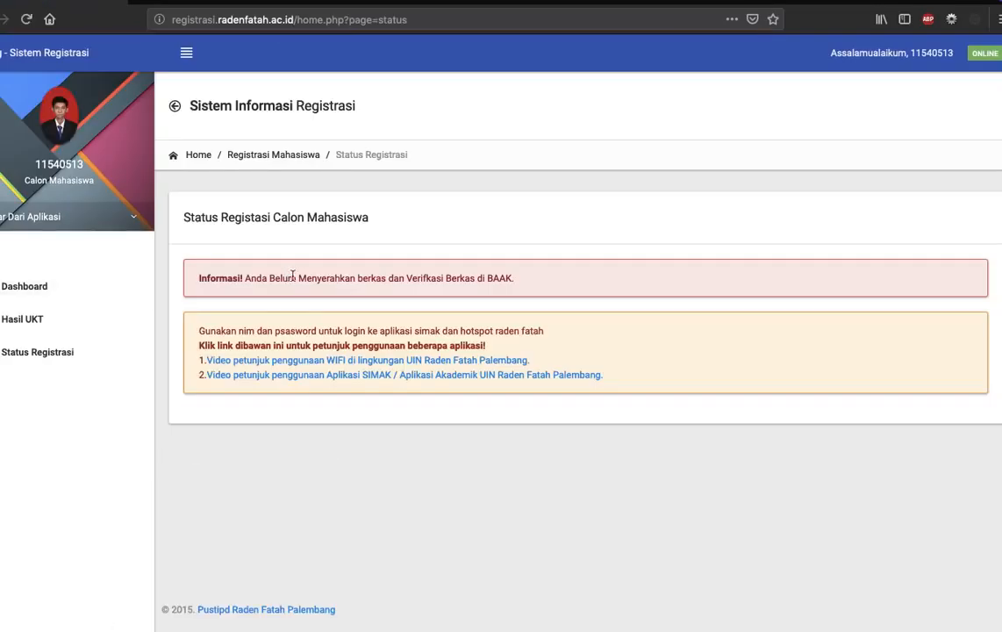
{"action": "triple_click", "coordinate": [332, 281]}
{"action": "double_click", "coordinate": [372, 278]}
{"action": "left_click", "coordinate": [250, 275]}
{"action": "triple_click", "coordinate": [250, 276]}
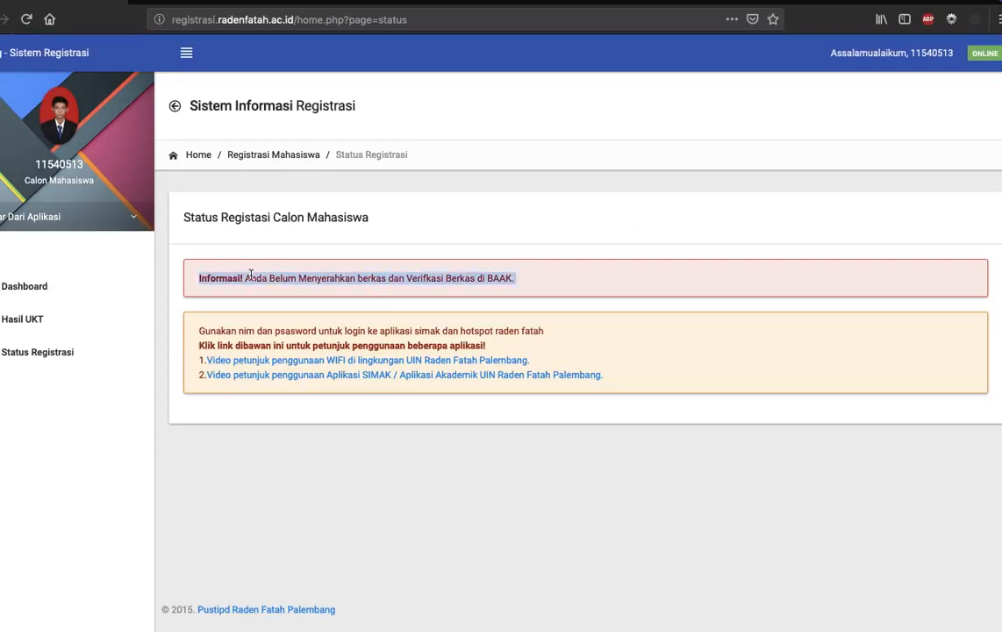
{"action": "left_click", "coordinate": [356, 291]}
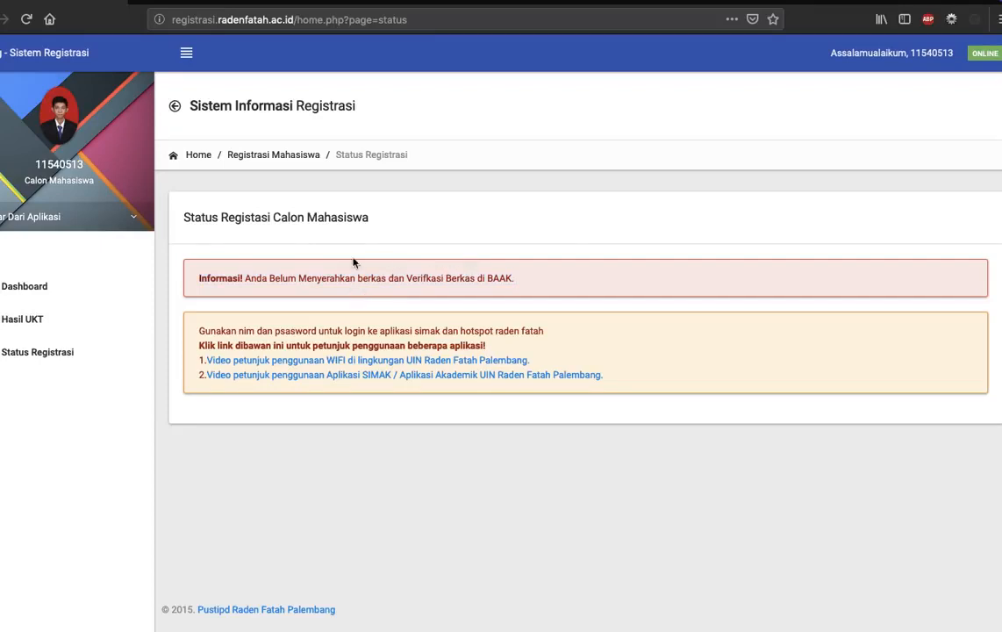
{"action": "left_click", "coordinate": [46, 361]}
{"action": "triple_click", "coordinate": [437, 284]}
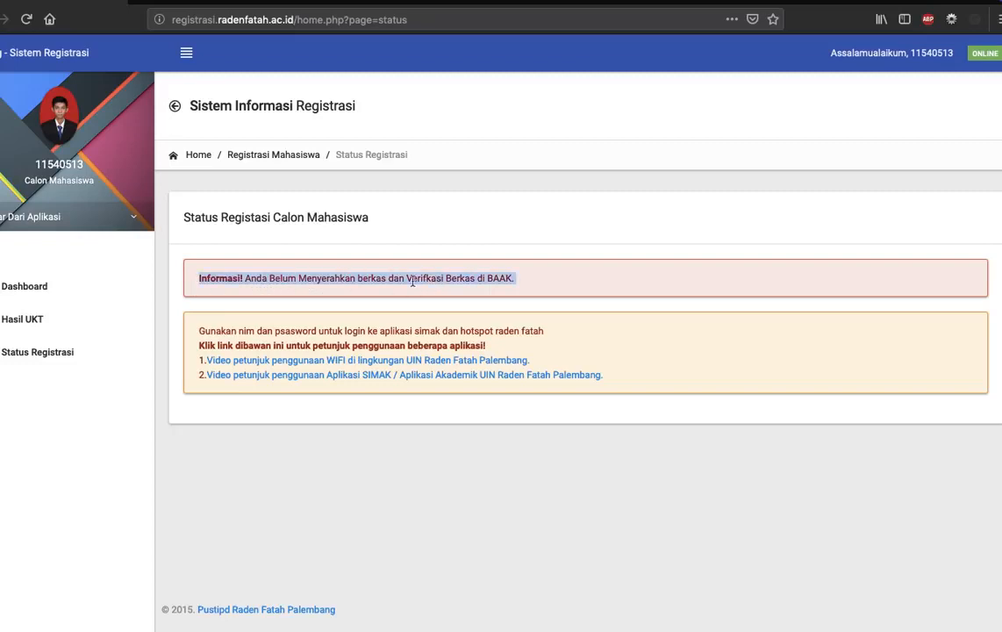
{"action": "left_click", "coordinate": [383, 281]}
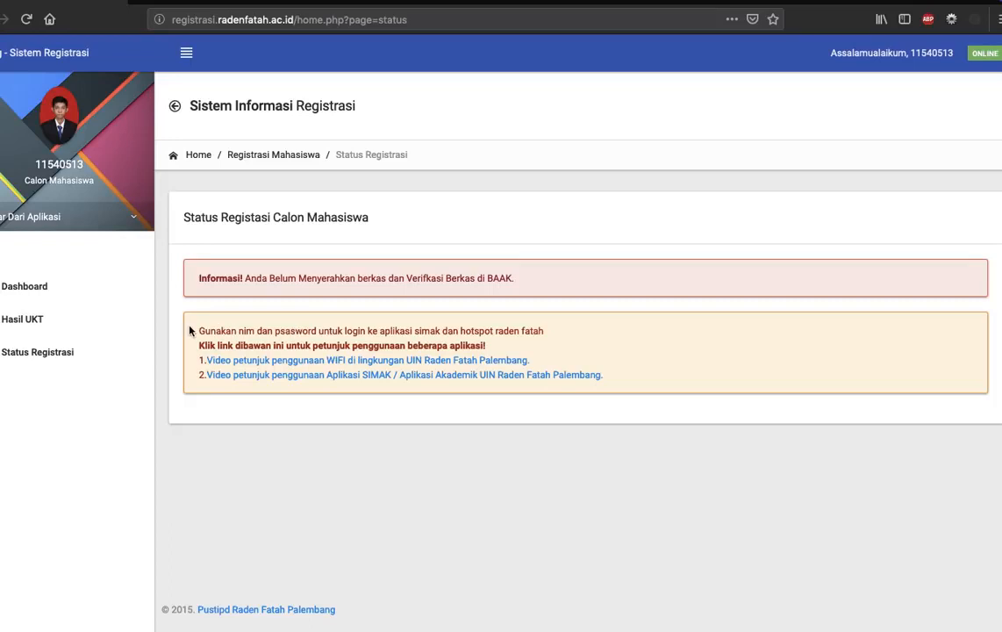
{"action": "left_click", "coordinate": [69, 335]}
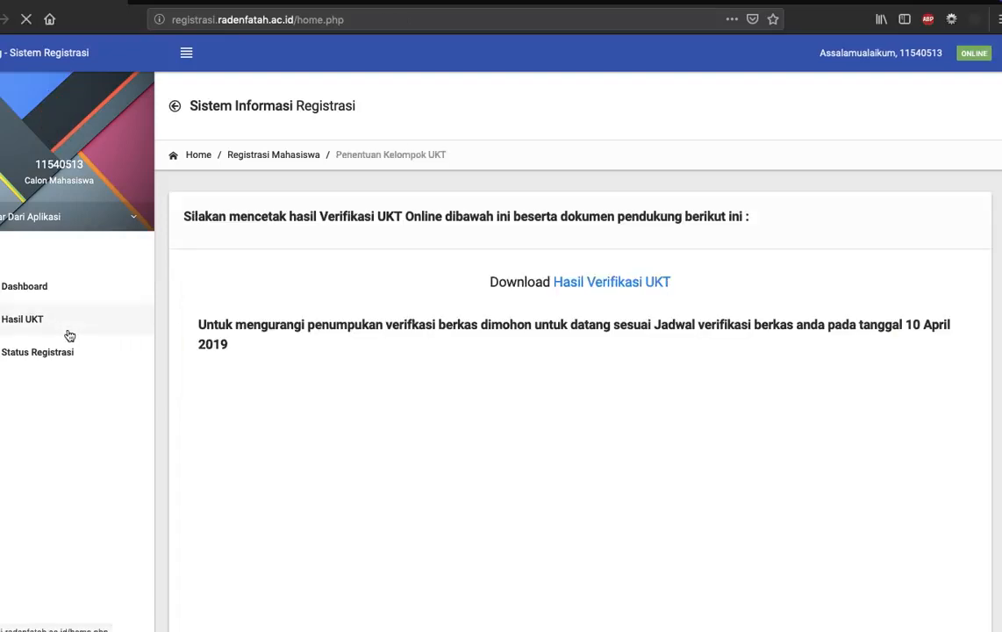